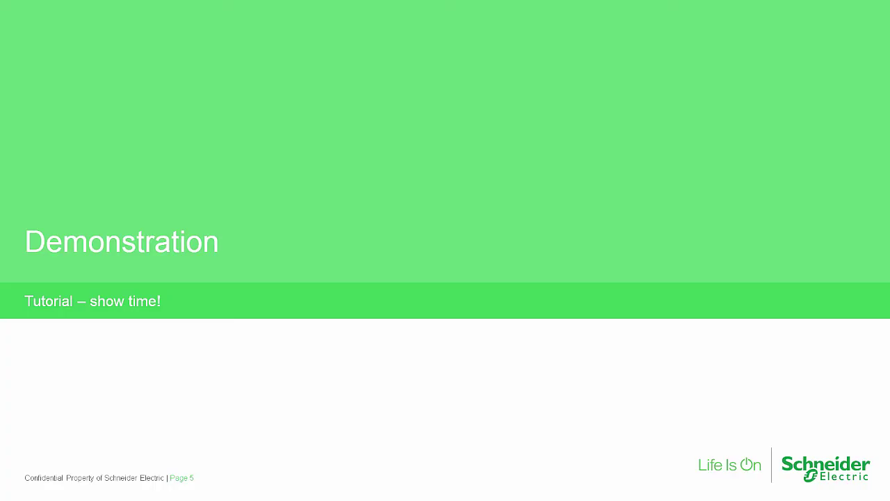
# Step: In FactoryTalk View Studio, expand the Objects 5 Screen Demo project's Displays list
pyautogui.hotkey('alt', 'Tab')
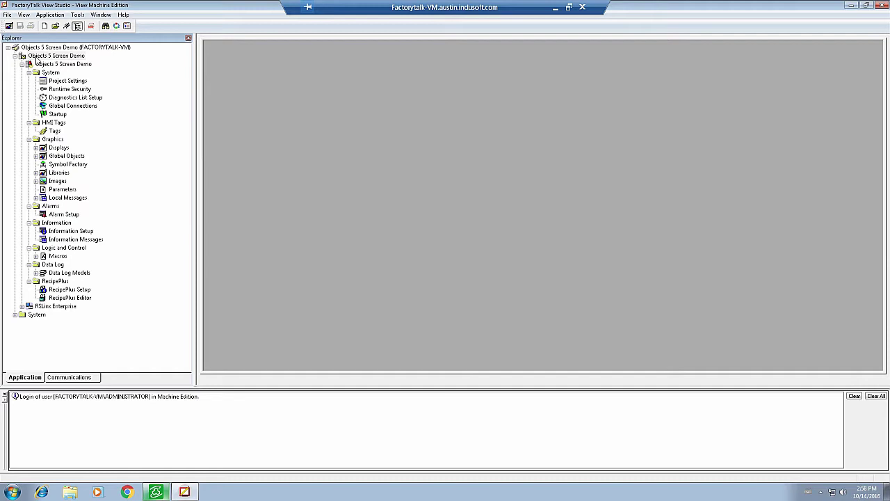
pyautogui.click(53, 58)
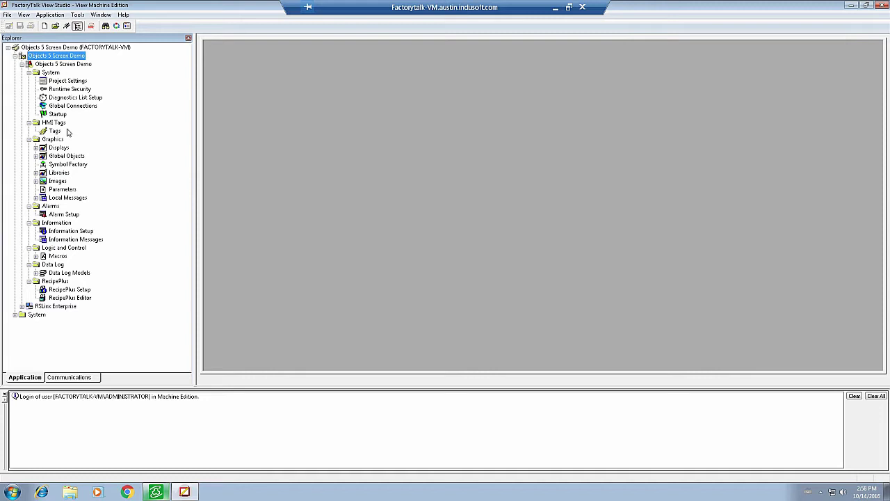
pyautogui.doubleClick(59, 148)
# Step: Open the Animation I and Animation II displays, then close both
pyautogui.click(68, 157)
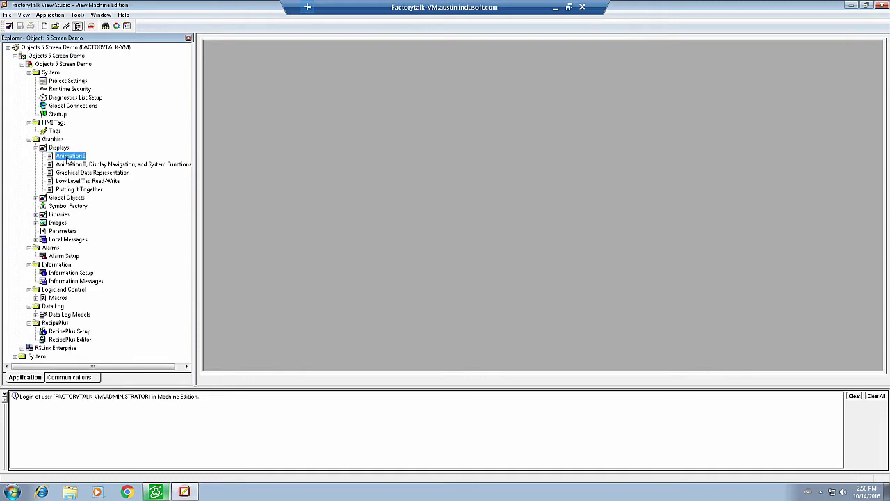
pyautogui.doubleClick(67, 160)
pyautogui.doubleClick(75, 192)
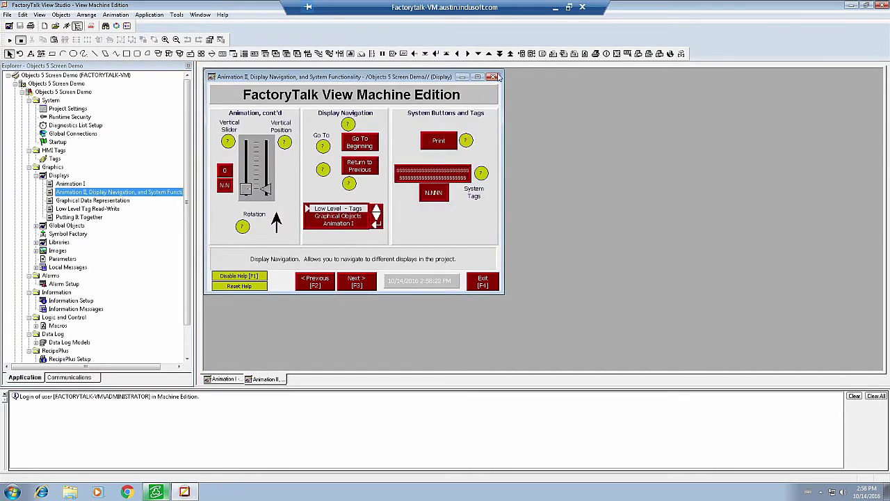
pyautogui.click(494, 77)
pyautogui.click(494, 77)
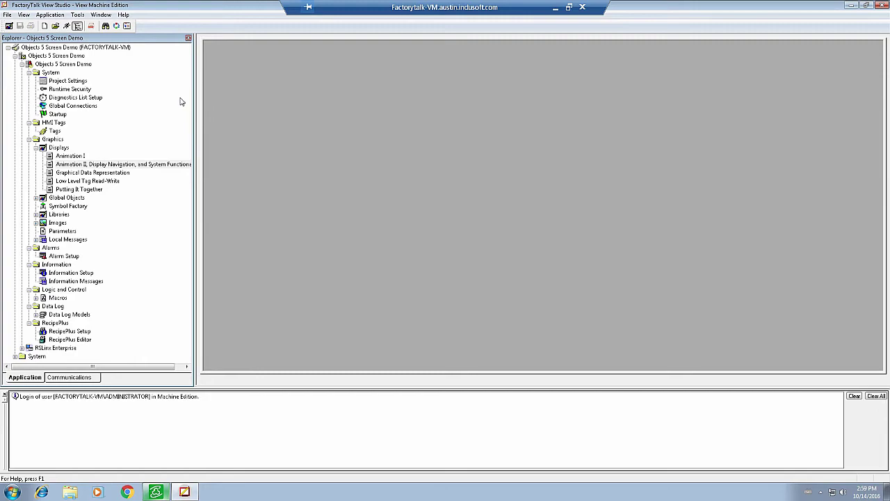
# Step: Start a CSV tag export from the Objects 5 Screen Demo.med project file
pyautogui.click(77, 15)
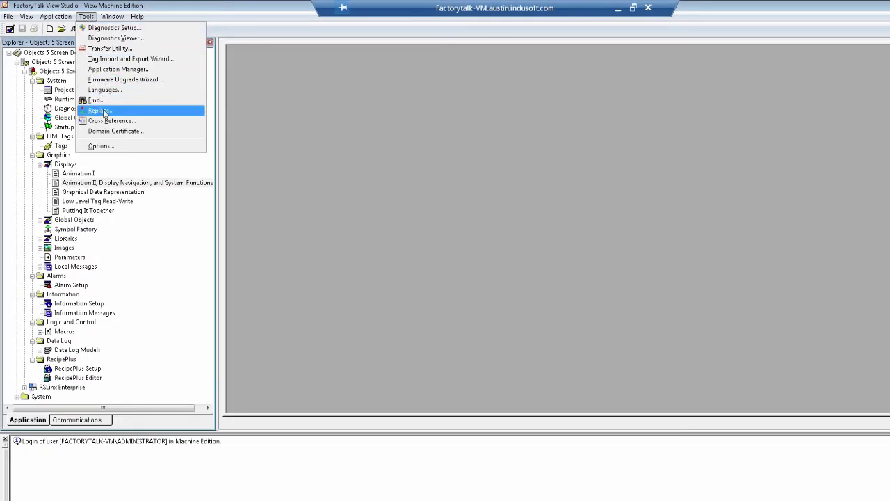
pyautogui.click(105, 60)
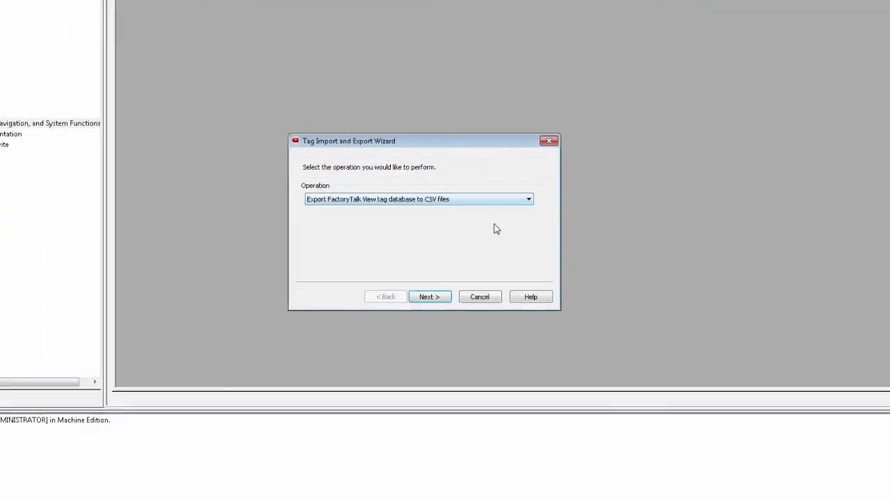
pyautogui.click(404, 281)
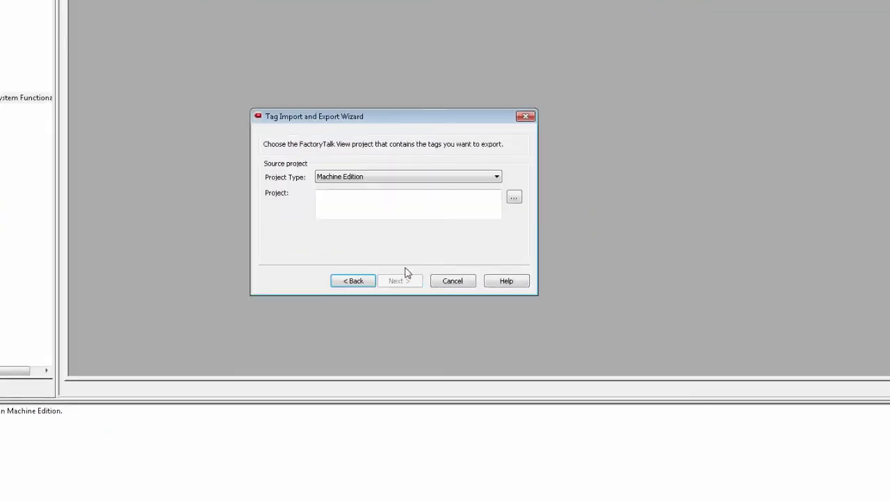
pyautogui.click(514, 196)
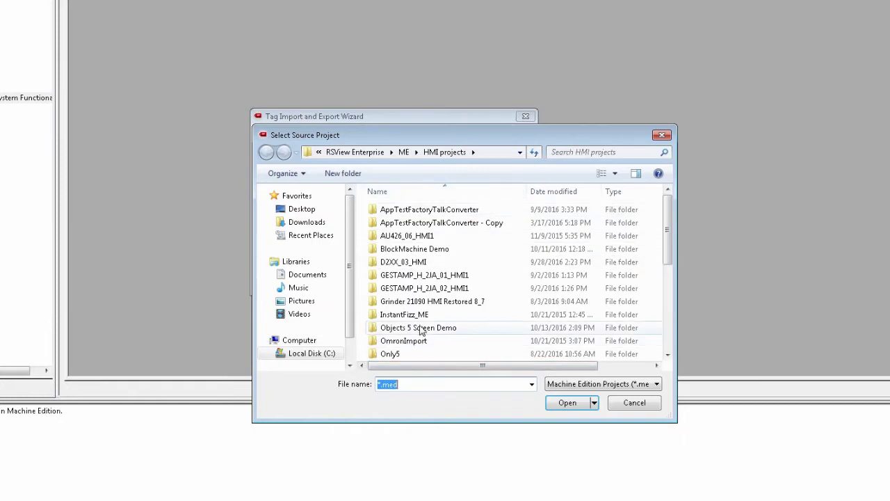
pyautogui.doubleClick(421, 331)
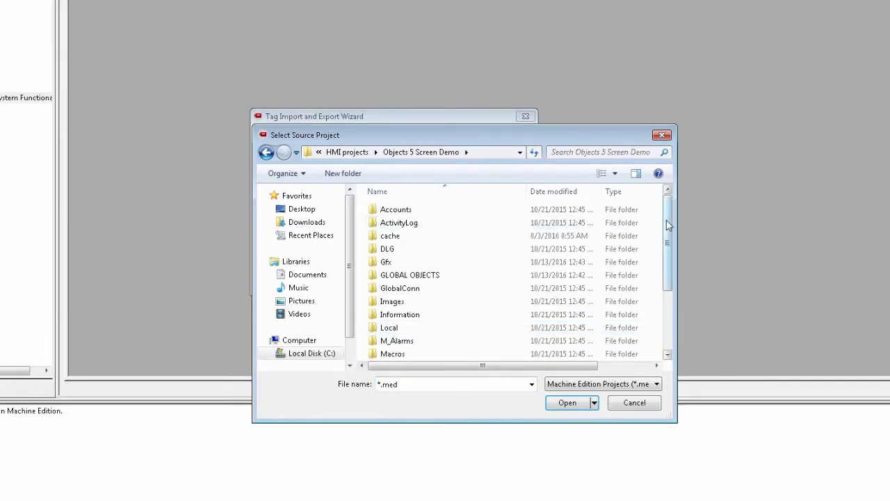
pyautogui.moveTo(669, 226); pyautogui.dragTo(669, 333)
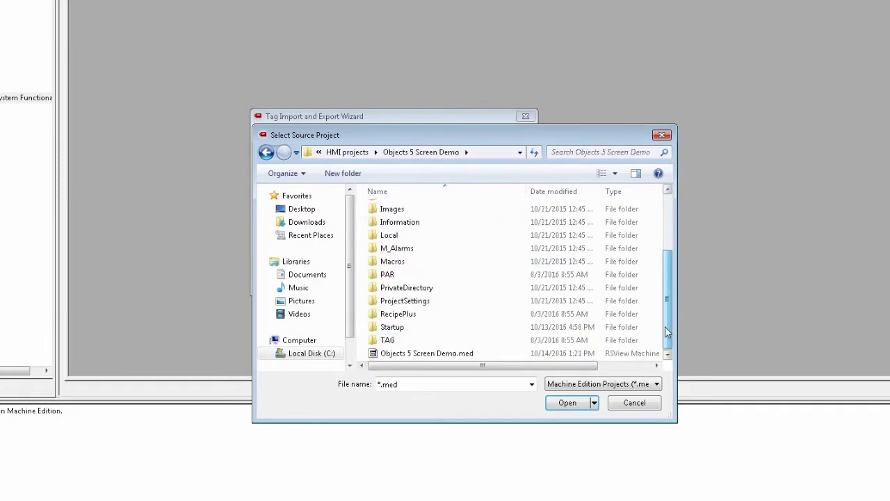
pyautogui.click(450, 354)
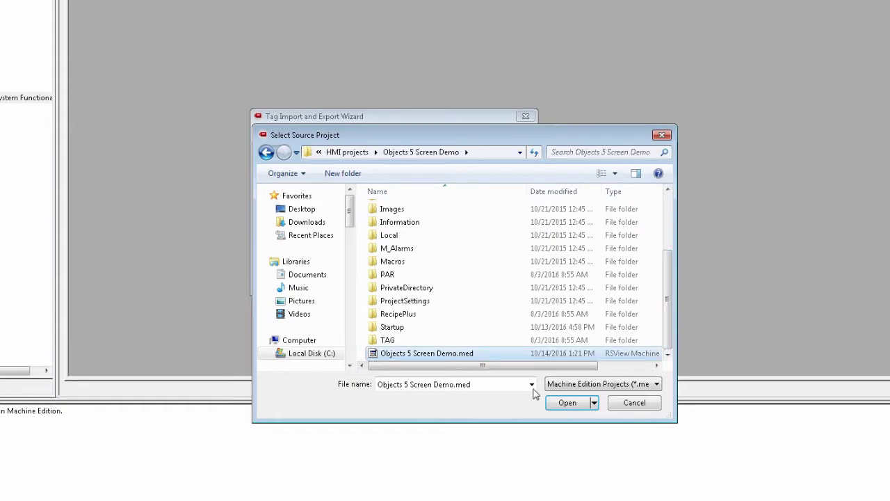
pyautogui.click(561, 403)
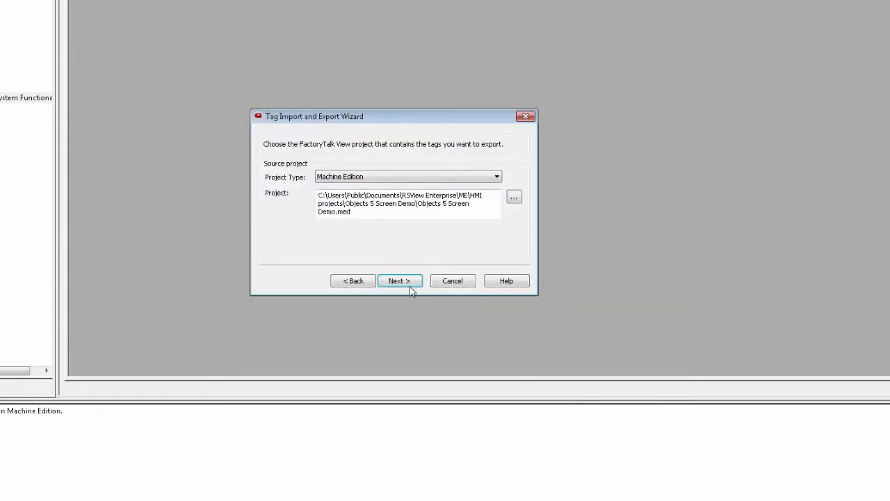
pyautogui.click(402, 281)
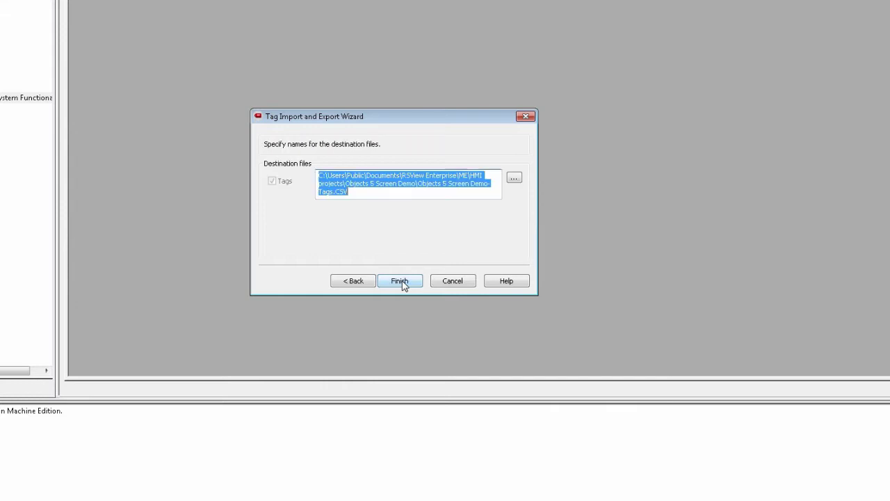
# Step: Create a Tags folder in Desktop\FTExport and set Tags.csv there as the export destination
pyautogui.click(514, 180)
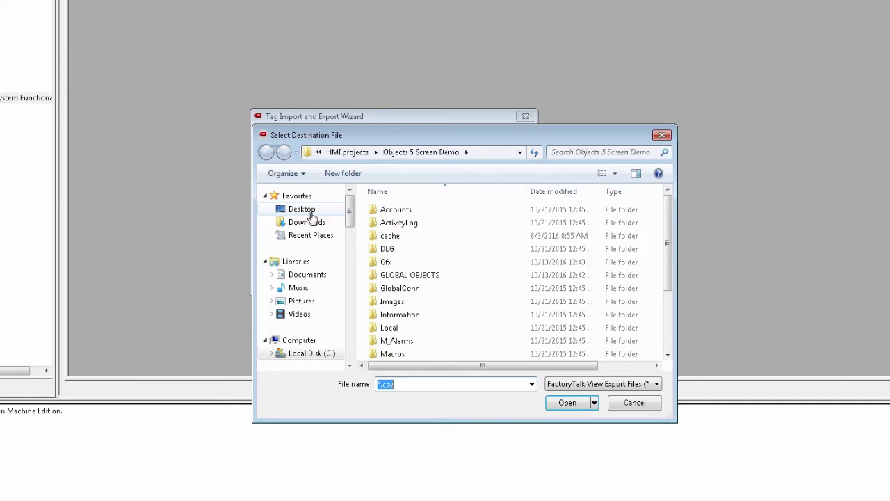
pyautogui.click(308, 211)
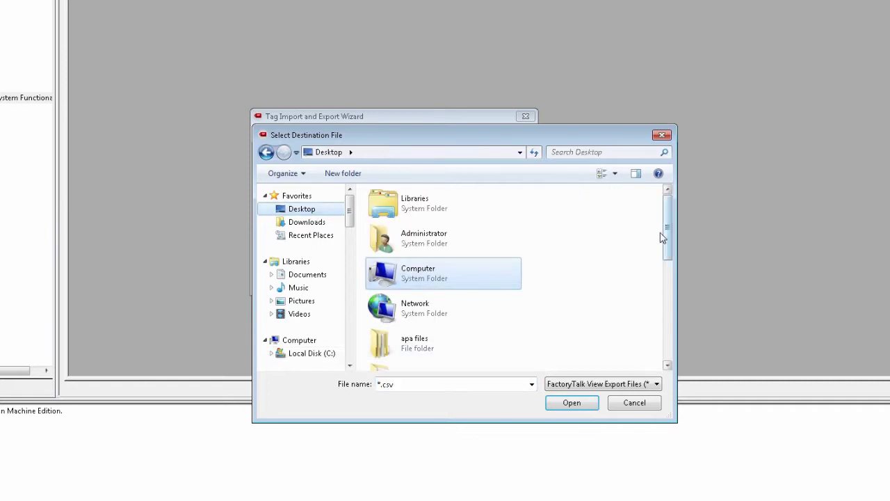
pyautogui.scroll(-3, 668, 238)
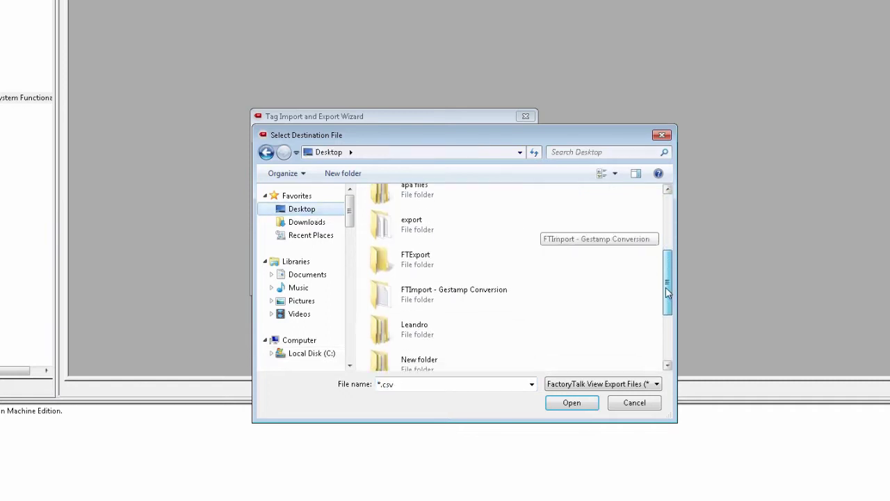
pyautogui.doubleClick(409, 261)
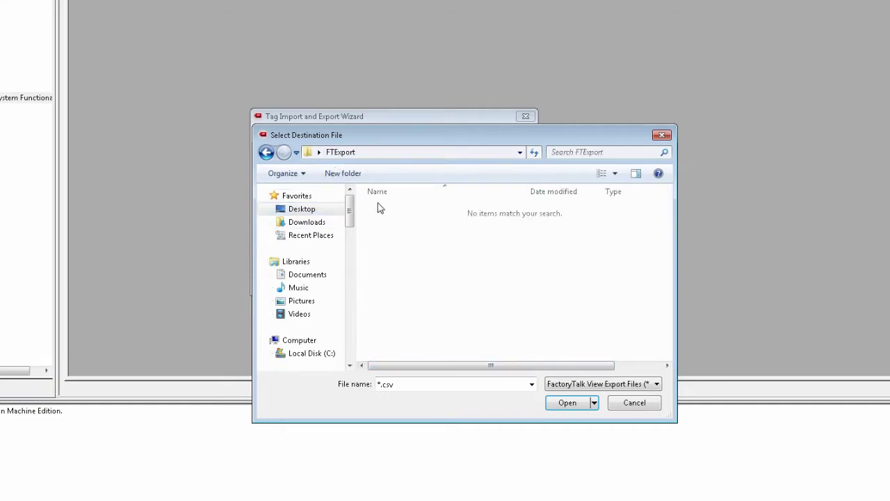
pyautogui.click(346, 174)
pyautogui.write('Tags')
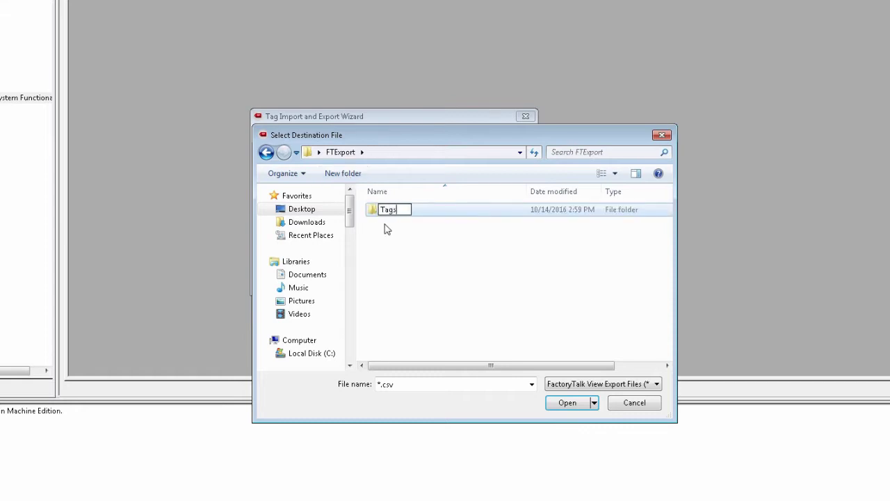
pyautogui.press('Return')
pyautogui.doubleClick(379, 210)
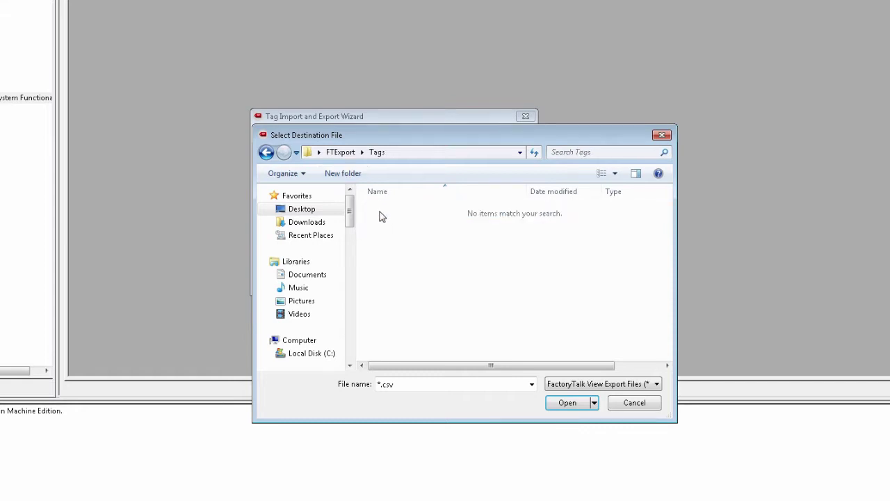
pyautogui.doubleClick(381, 388)
pyautogui.write('Tag')
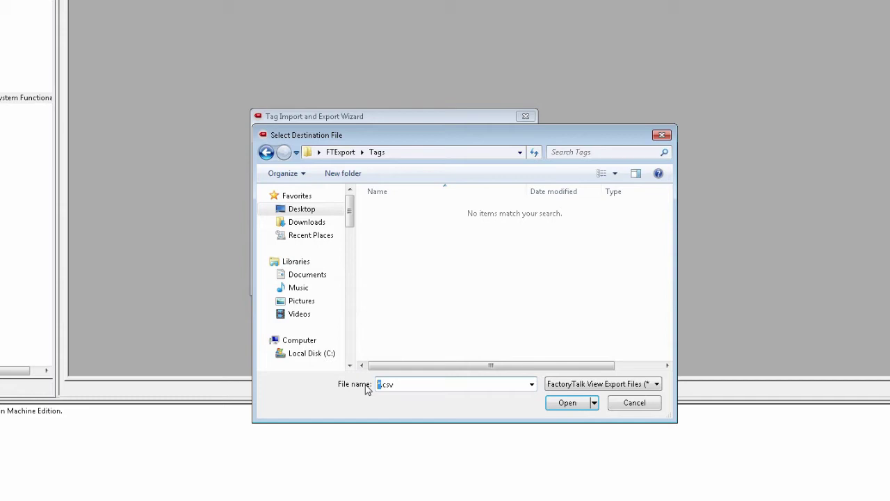
pyautogui.write('s')
pyautogui.press('Return')
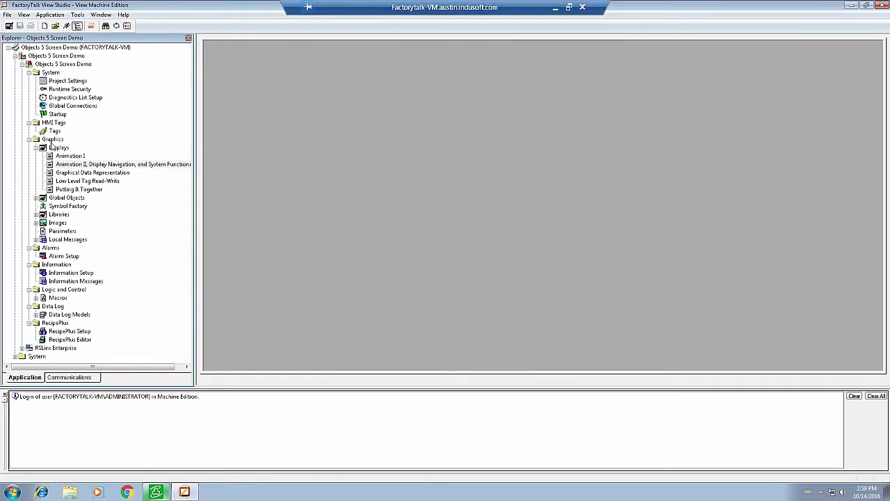
# Step: Start the Graphics Import Export Wizard to export all five displays
pyautogui.click(52, 140)
pyautogui.click(54, 147)
pyautogui.rightClick(55, 149)
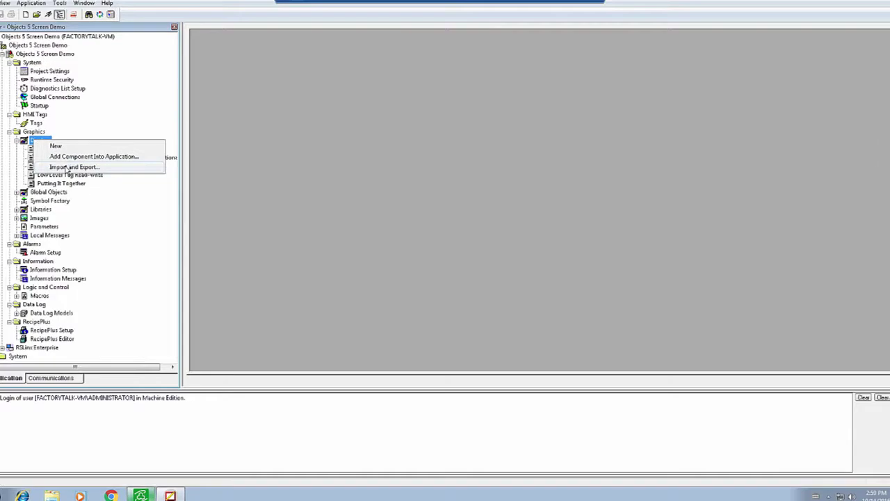
pyautogui.click(90, 174)
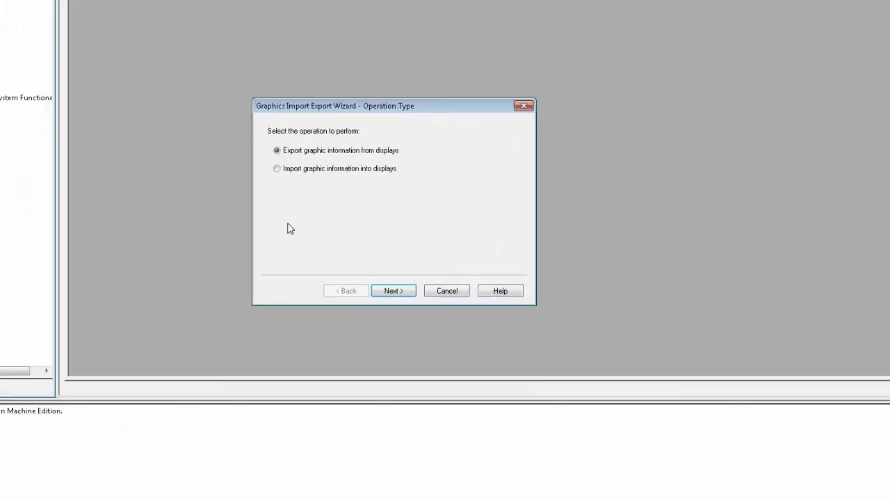
pyautogui.click(394, 291)
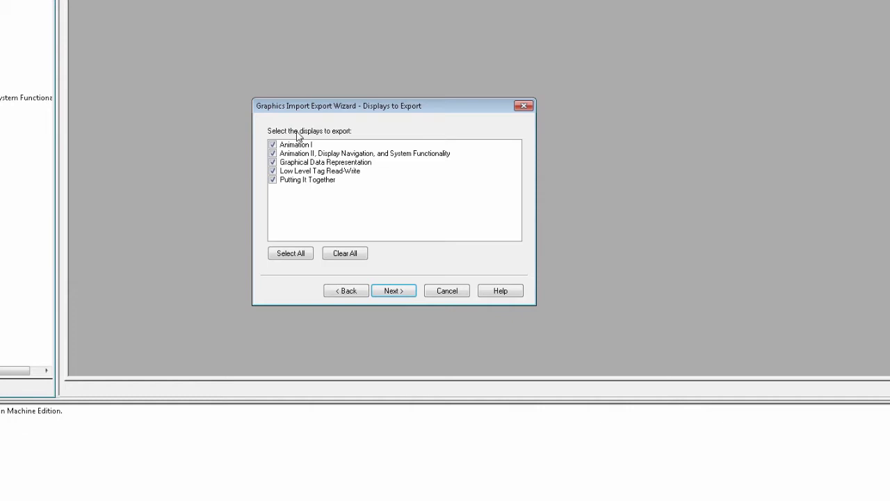
pyautogui.click(394, 291)
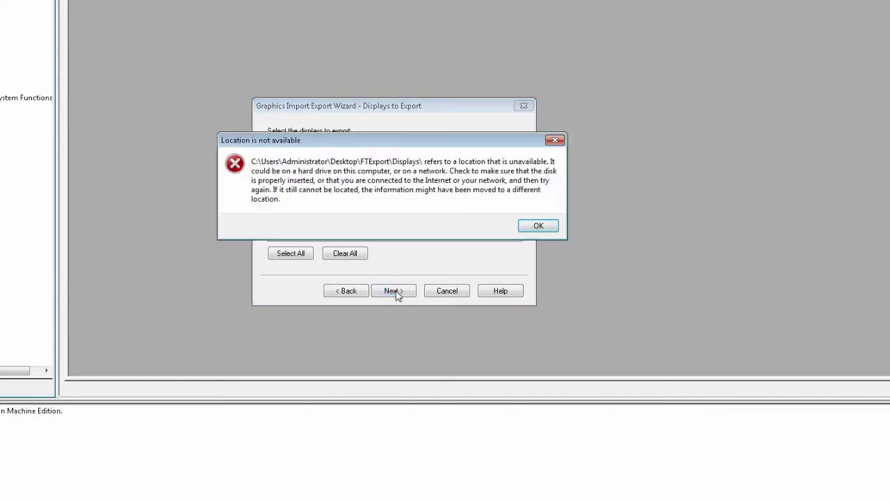
pyautogui.click(553, 228)
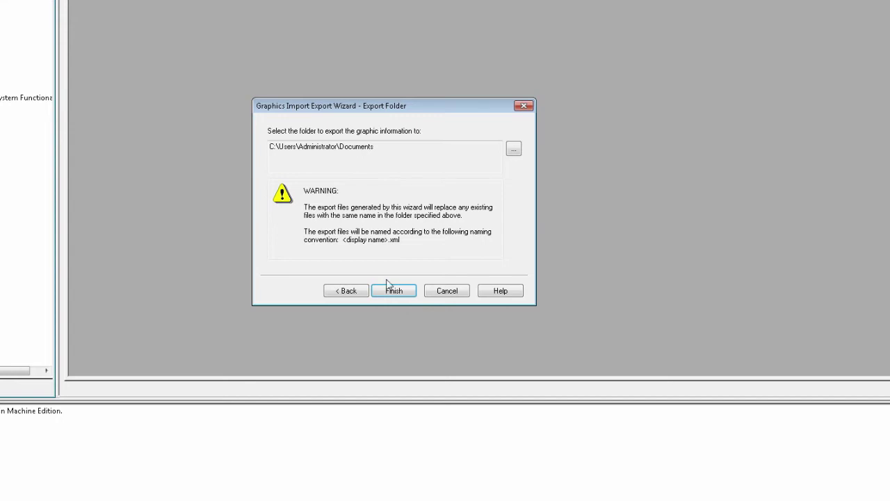
# Step: Create a Displays folder in Desktop\FTExport as the destination and run the export
pyautogui.click(514, 149)
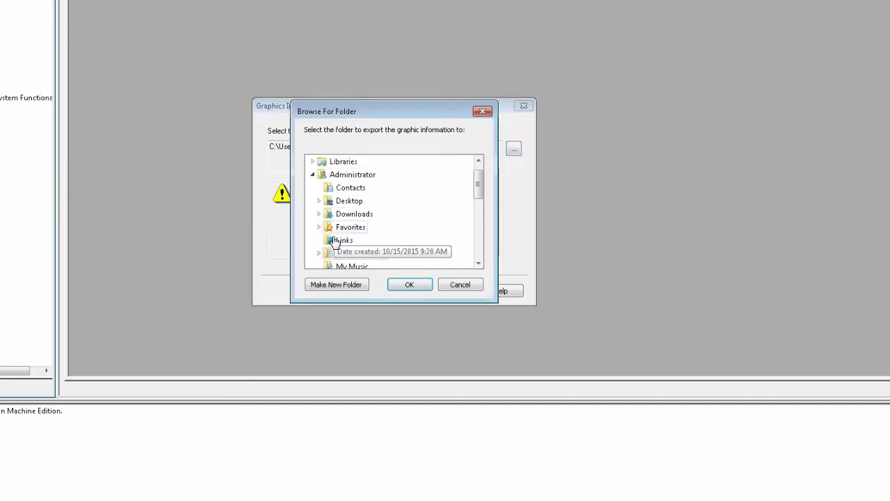
pyautogui.click(479, 160)
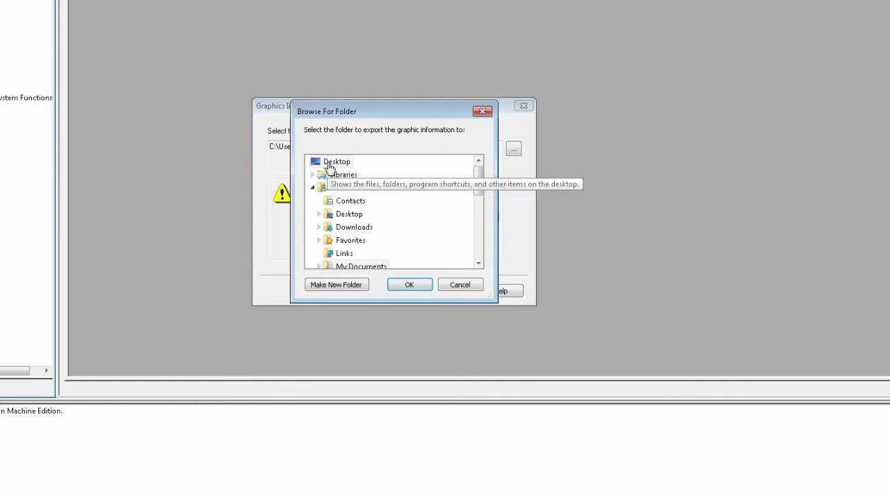
pyautogui.click(312, 187)
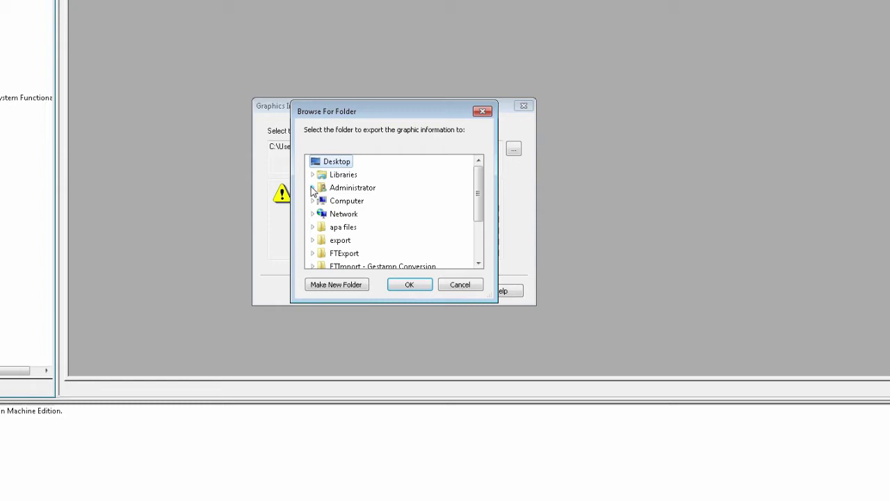
pyautogui.doubleClick(344, 253)
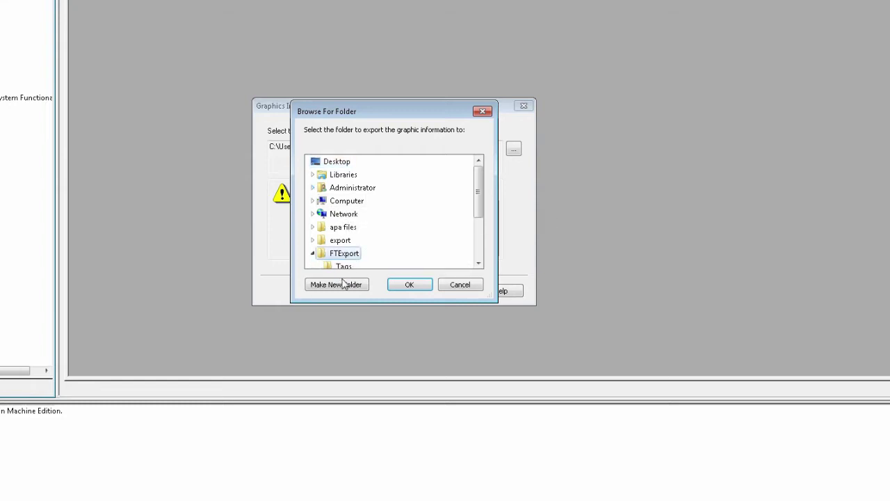
pyautogui.click(343, 284)
pyautogui.write('Displa')
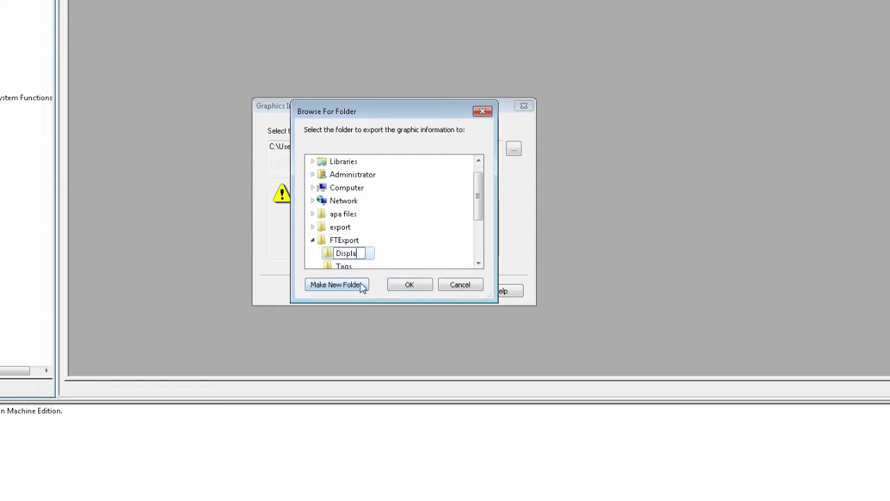
pyautogui.write('ys')
pyautogui.press('Return')
pyautogui.press('Return')
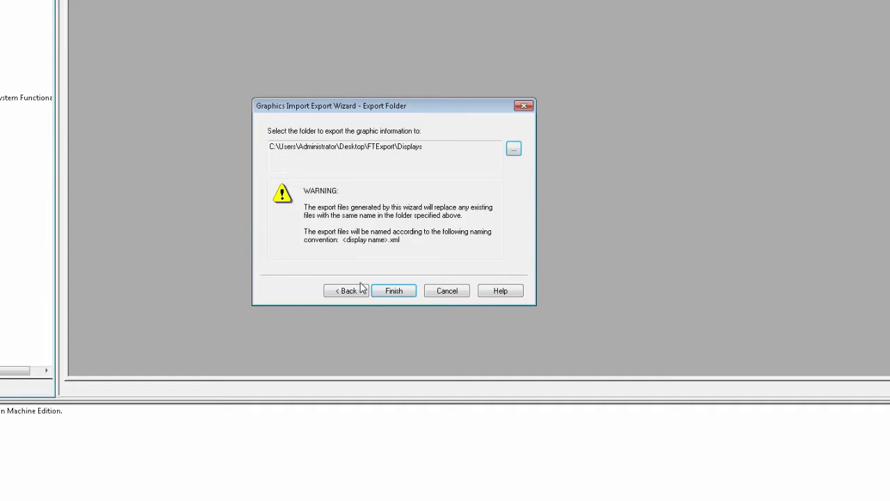
pyautogui.click(393, 291)
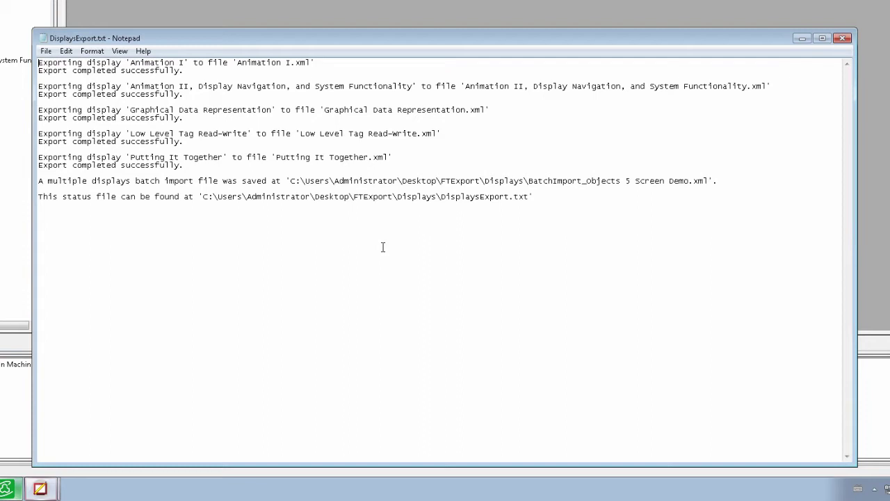
# Step: In DisplaysExport.txt, highlight the Putting It Together result, the success message and the batch import file name
pyautogui.moveTo(184, 167); pyautogui.dragTo(102, 118)
pyautogui.moveTo(185, 94); pyautogui.dragTo(67, 94)
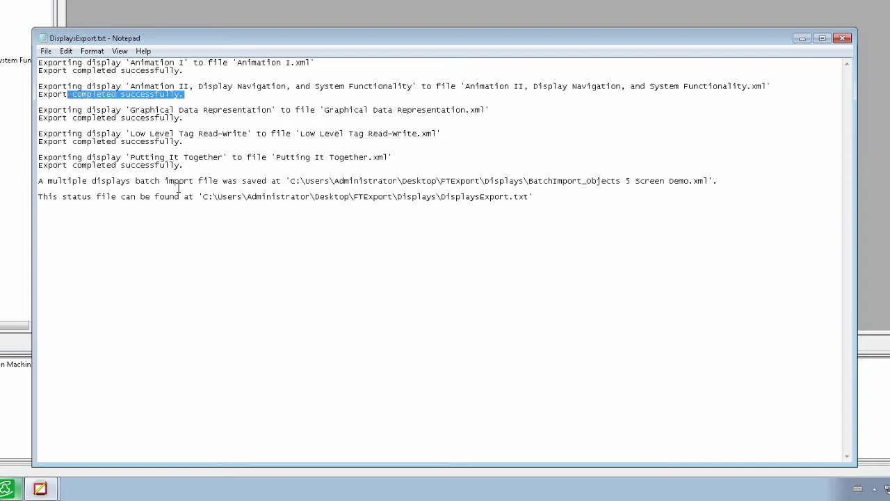
pyautogui.moveTo(528, 181); pyautogui.dragTo(691, 181)
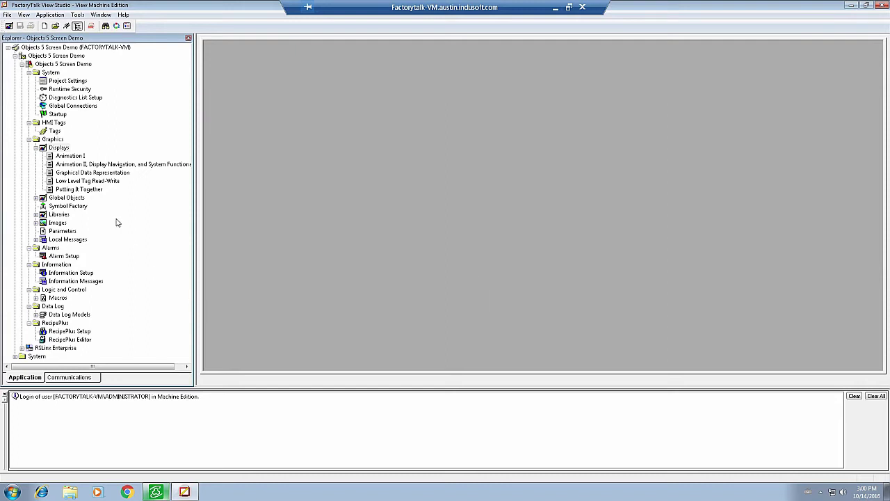
# Step: Start the Alarm Setup import/export wizard in export mode
pyautogui.click(59, 256)
pyautogui.rightClick(60, 258)
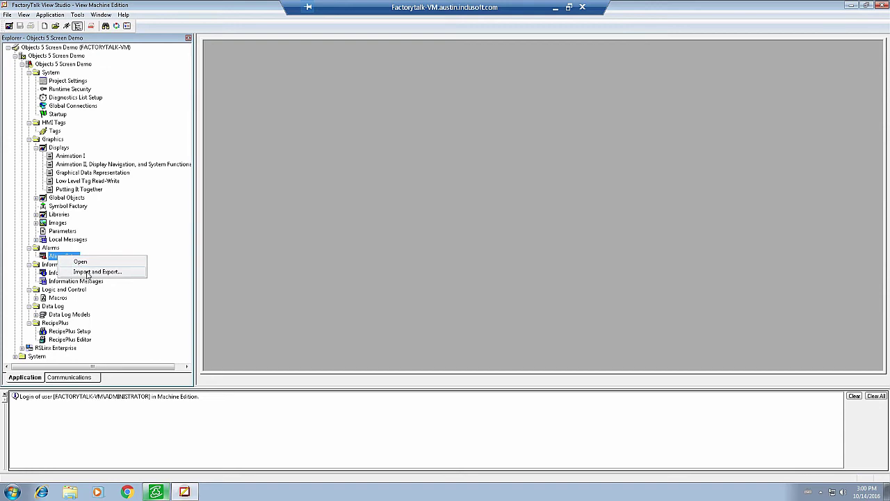
pyautogui.click(88, 272)
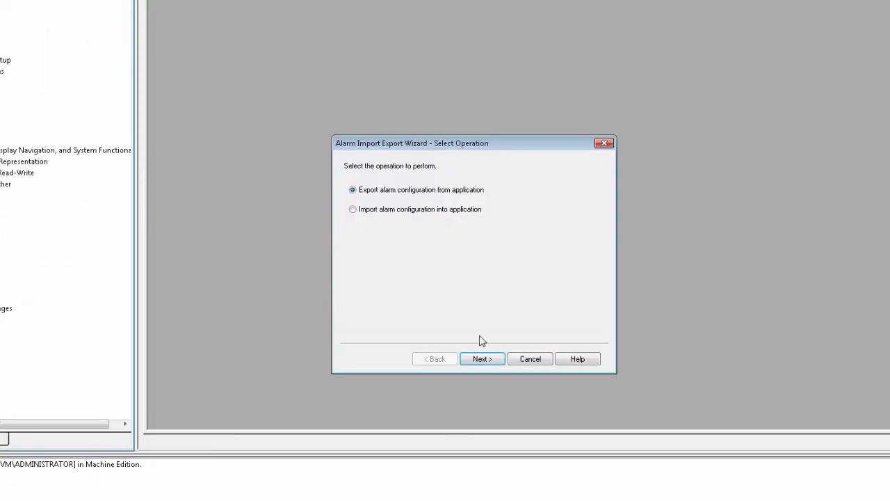
pyautogui.click(487, 362)
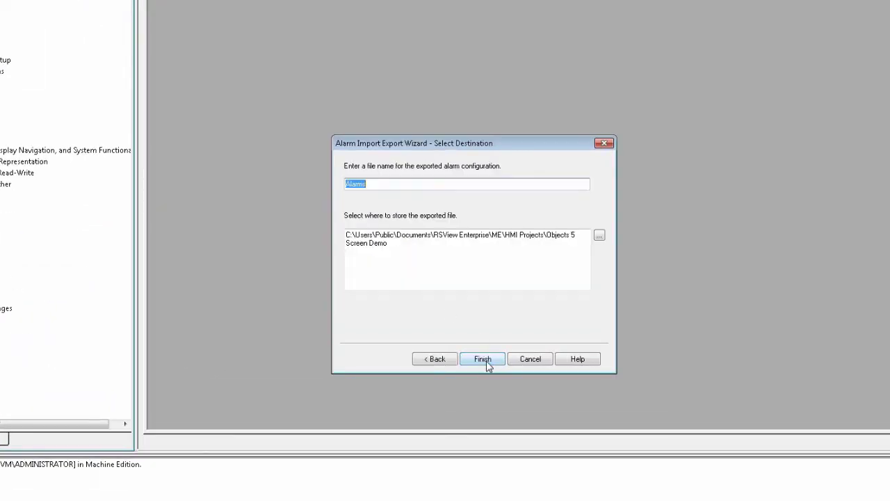
# Step: Create an Alarms folder in Desktop\FTExport as the destination and run the alarm export
pyautogui.click(599, 235)
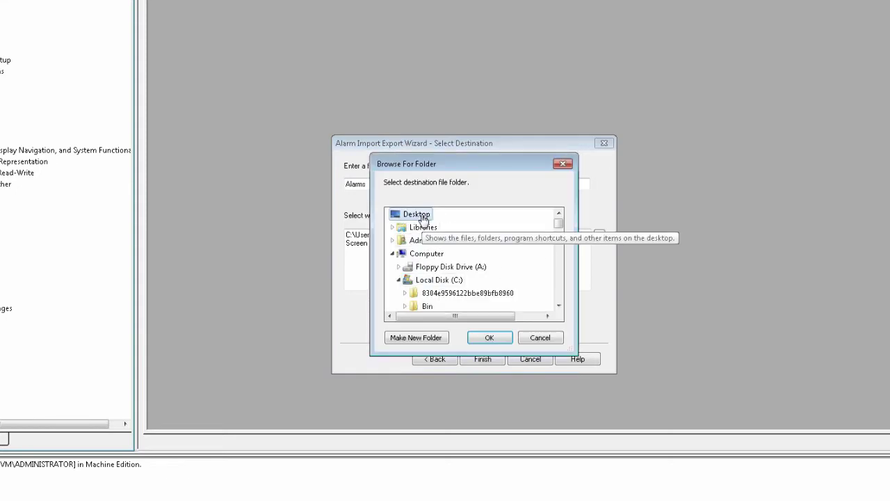
pyautogui.click(393, 253)
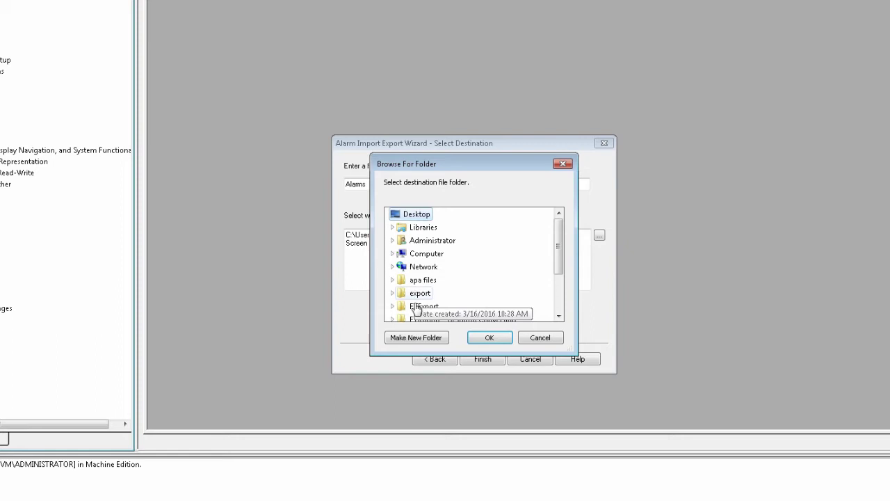
pyautogui.click(421, 306)
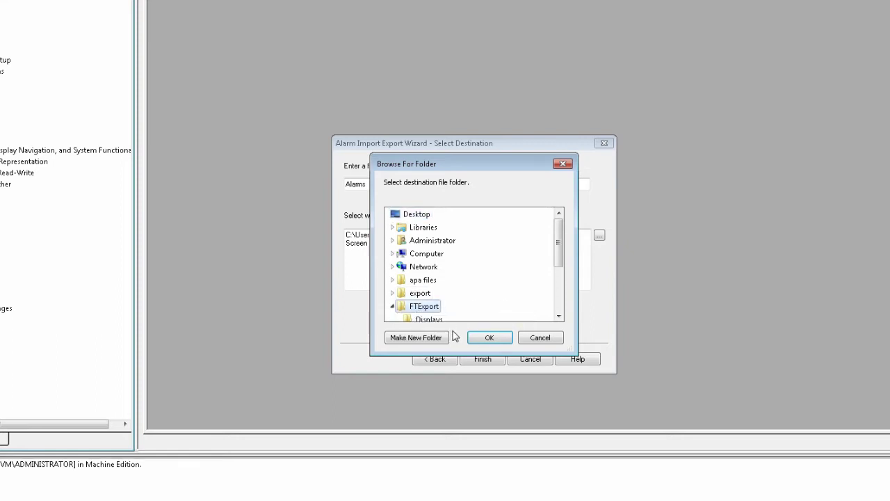
pyautogui.click(417, 337)
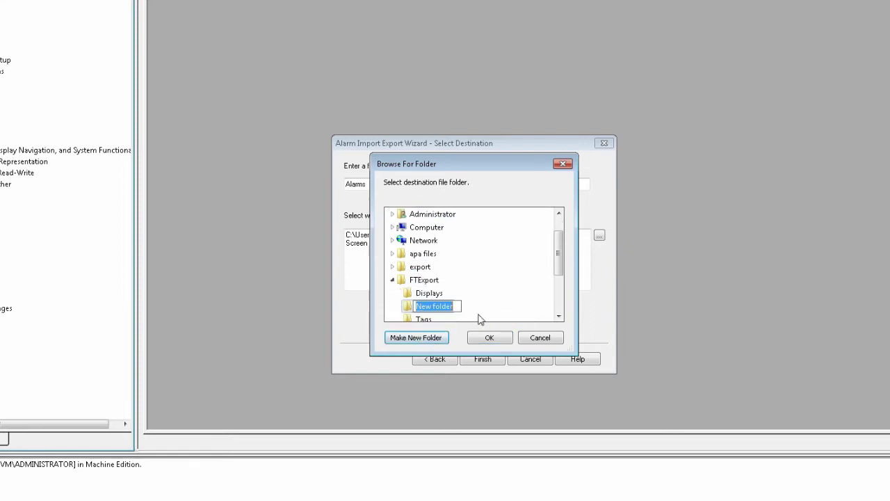
pyautogui.write('Alarms')
pyautogui.press('Return')
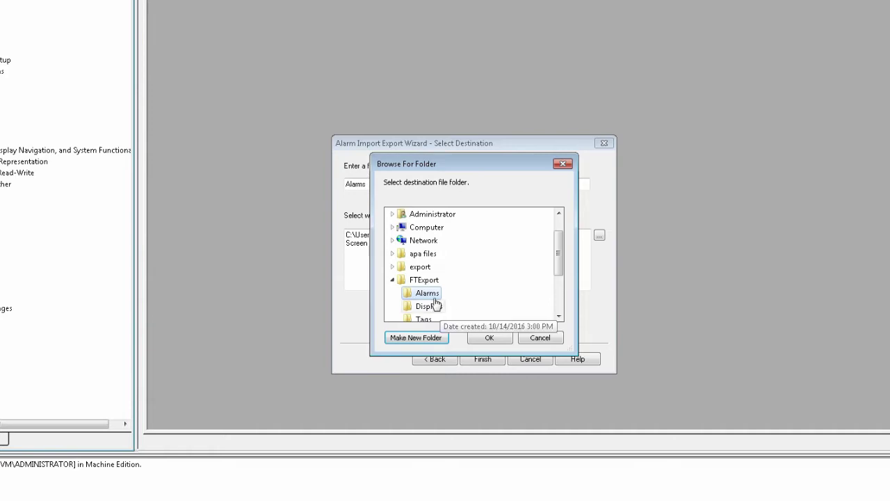
pyautogui.click(491, 337)
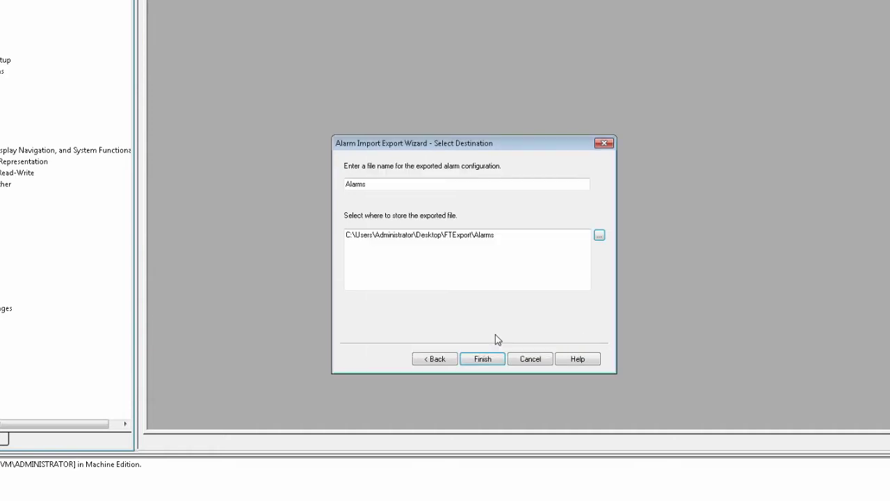
pyautogui.click(482, 359)
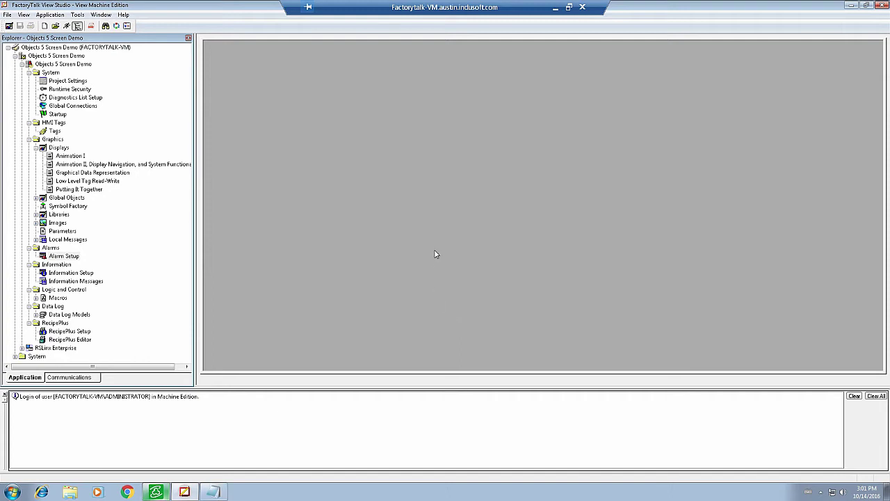
# Step: Close AlarmExportLog.txt in Notepad and return to InduSoft Web Studio
pyautogui.hotkey('alt', 'Tab')
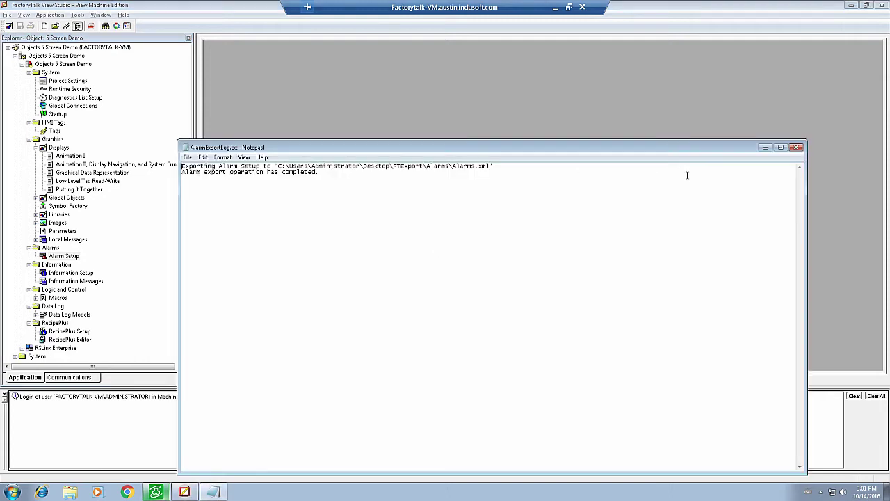
pyautogui.click(798, 148)
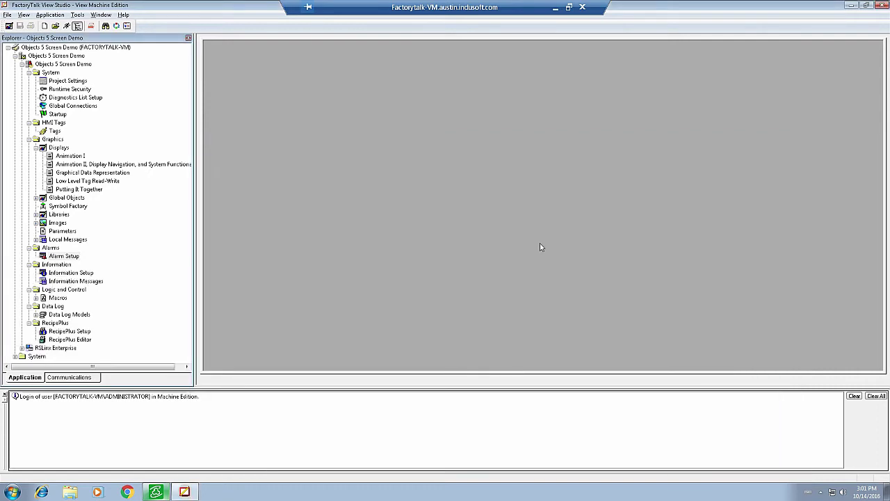
pyautogui.hotkey('alt', 'Tab')
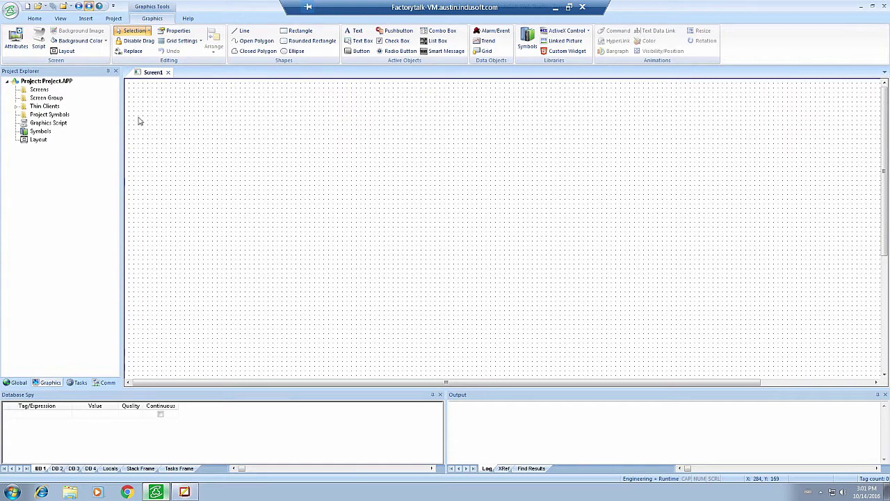
# Step: Create a new InduSoft project named FactoryTalkTutorial
pyautogui.click(41, 44)
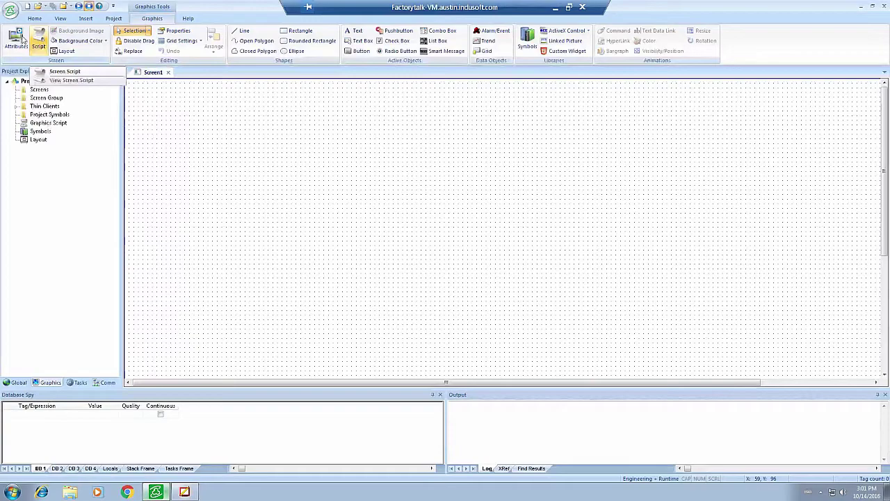
pyautogui.click(41, 44)
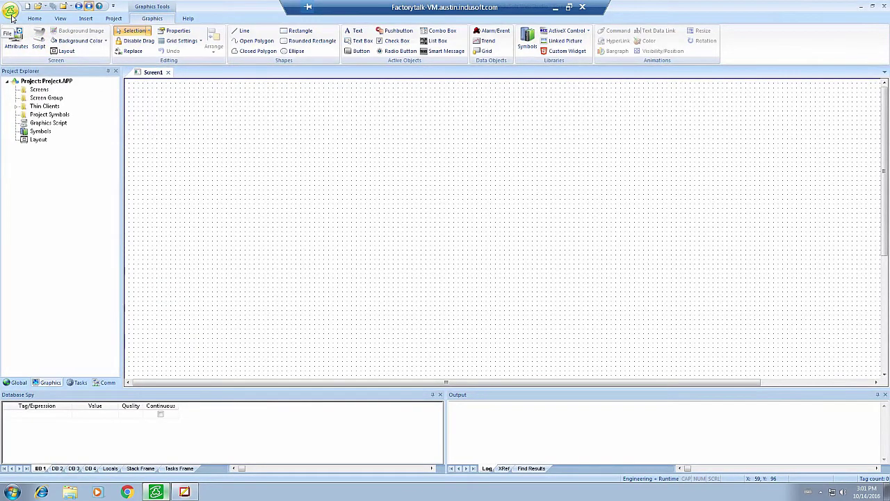
pyautogui.click(11, 14)
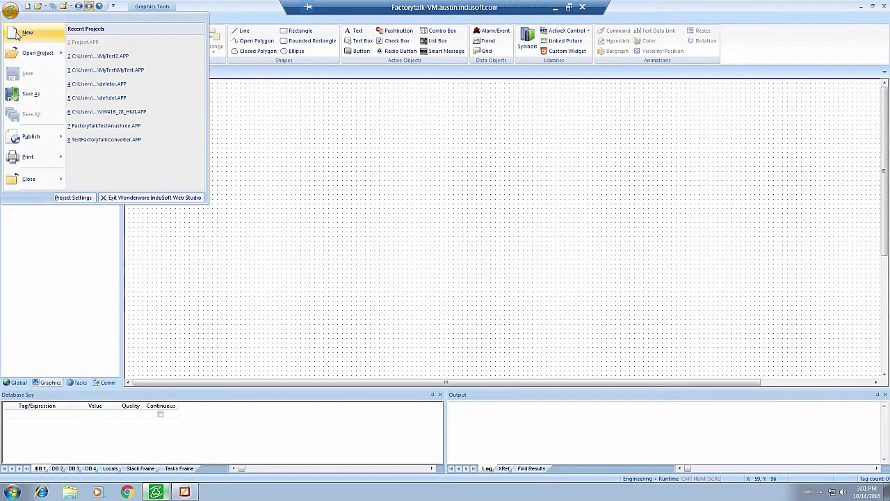
pyautogui.click(21, 33)
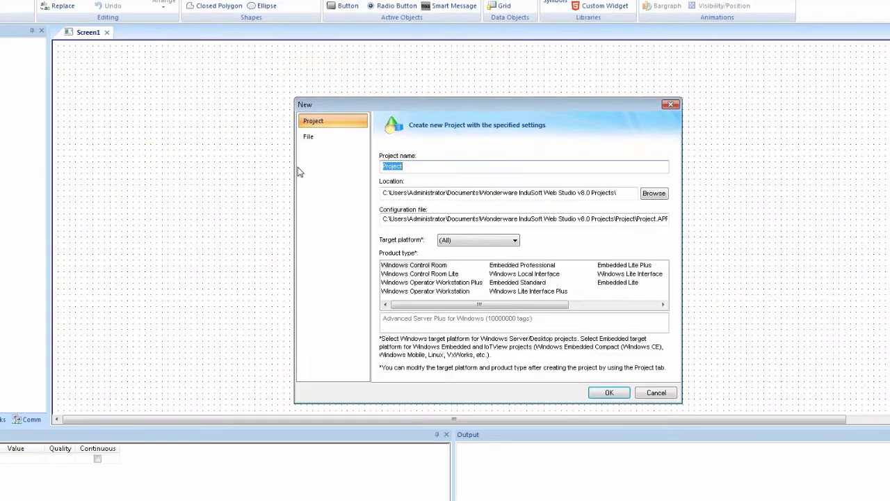
pyautogui.write('Factory')
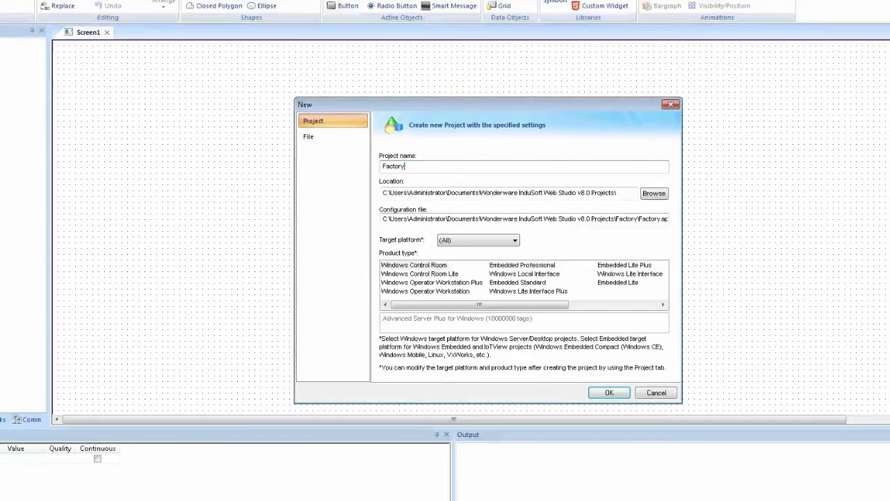
pyautogui.write('Talktutorial')
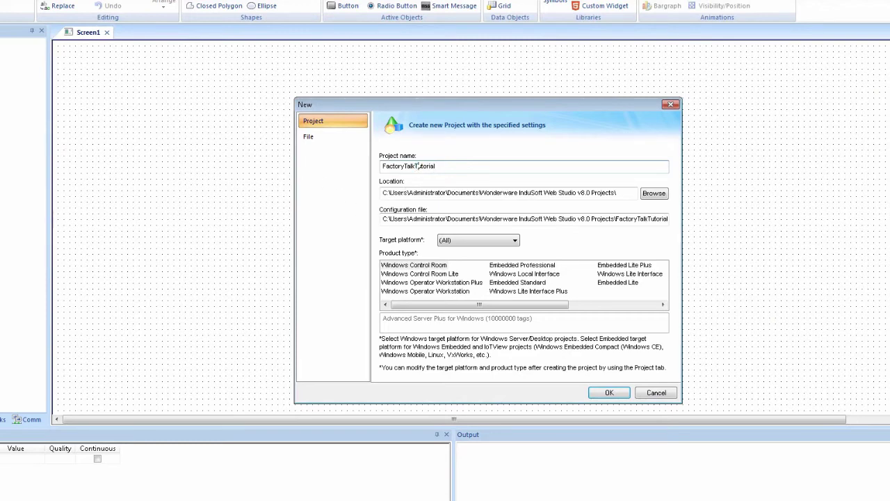
pyautogui.press('BackSpace')
pyautogui.write('T')
pyautogui.click(609, 392)
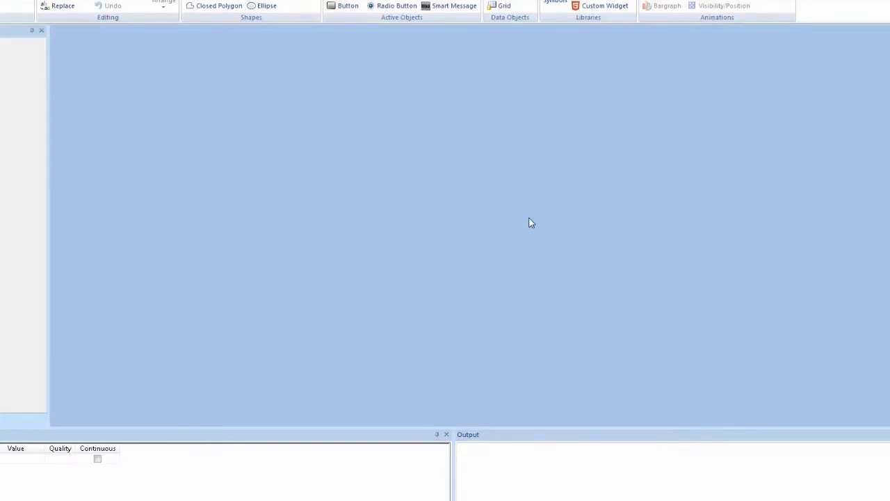
# Step: Set the project resolution to 640 x 480 and finish the Project Wizard
pyautogui.click(533, 190)
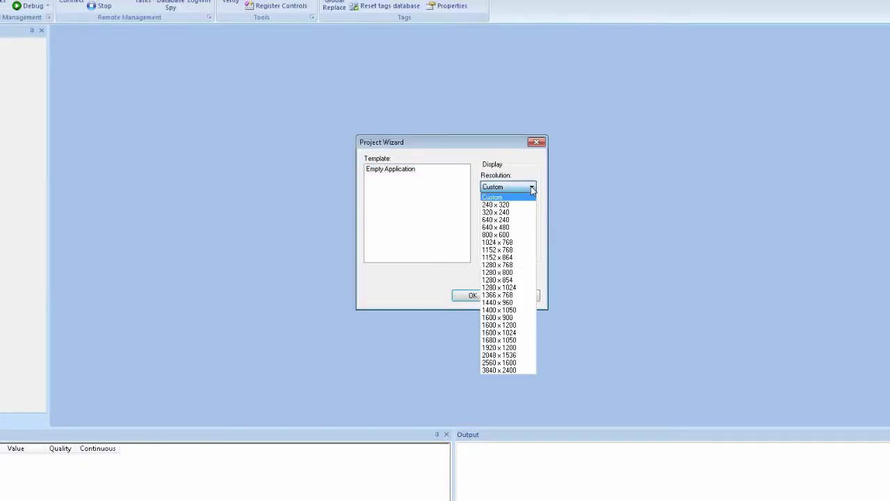
pyautogui.click(513, 228)
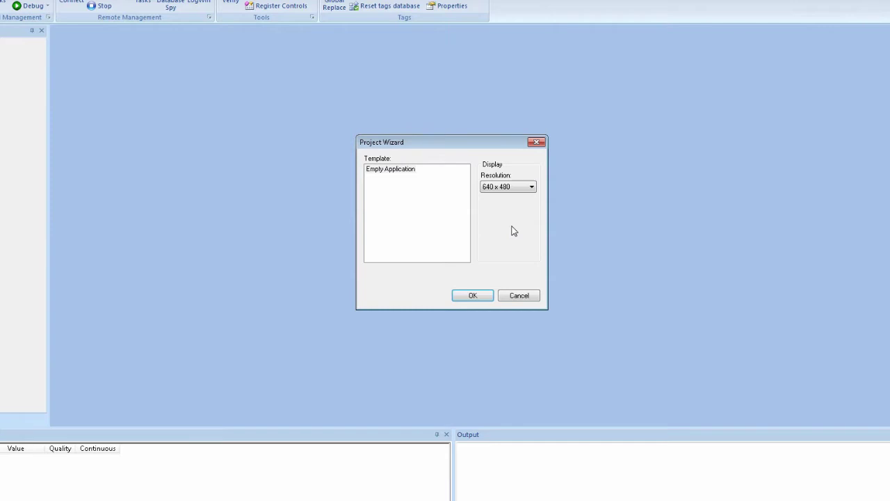
pyautogui.click(473, 296)
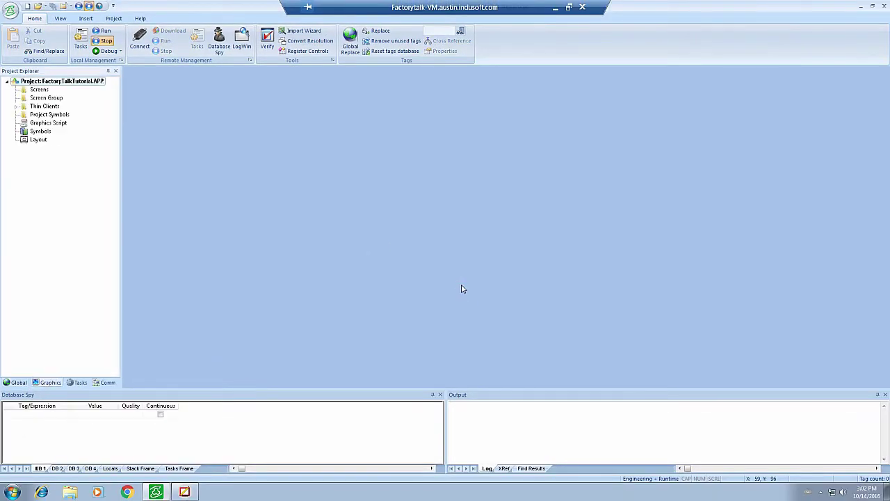
# Step: Expand Project Tags on the Global tab, then start the Import Wizard with the FactoryTalk import tool selected
pyautogui.click(38, 91)
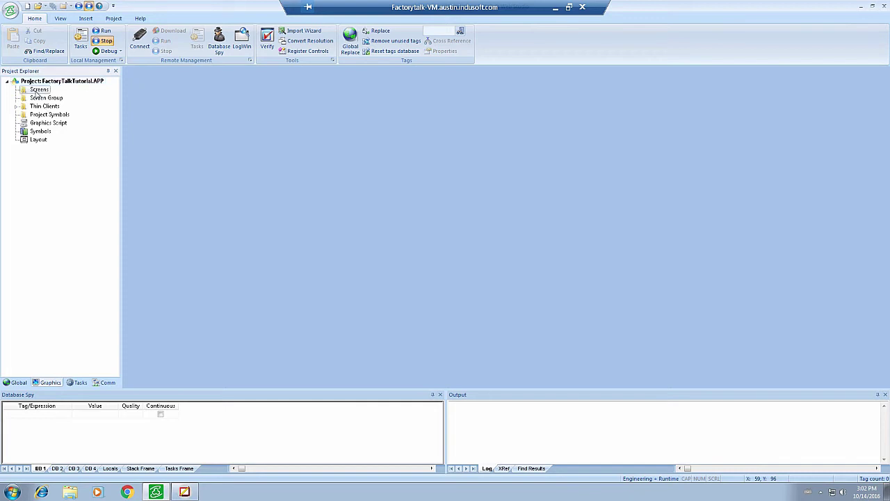
pyautogui.click(15, 382)
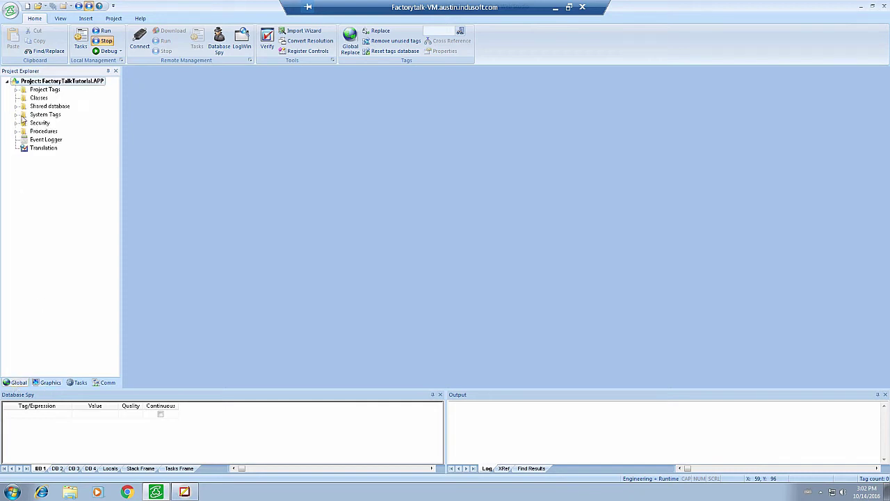
pyautogui.click(17, 90)
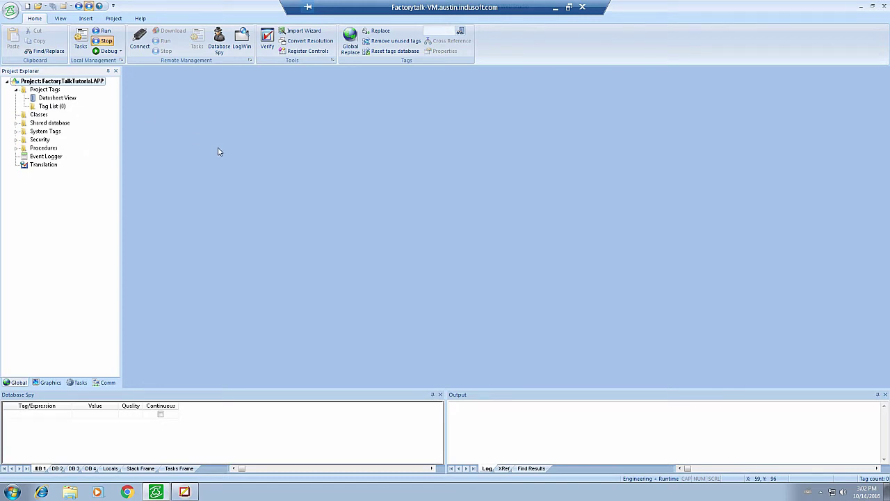
pyautogui.click(305, 32)
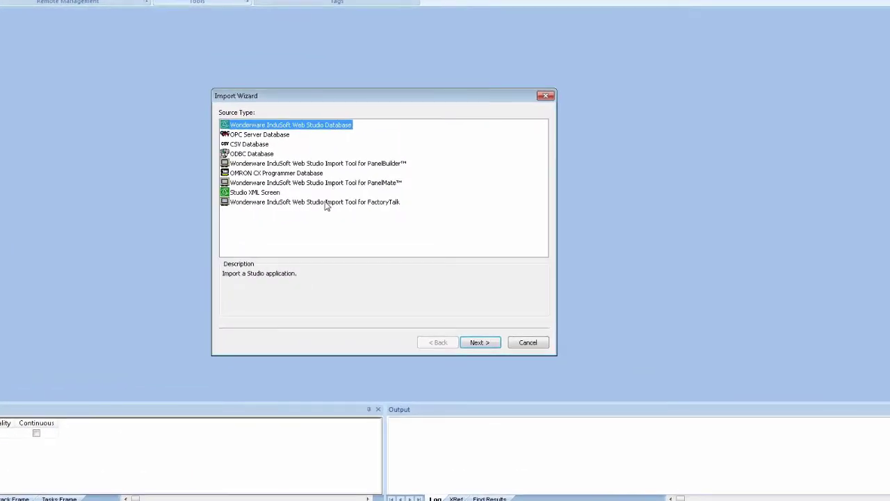
pyautogui.click(327, 203)
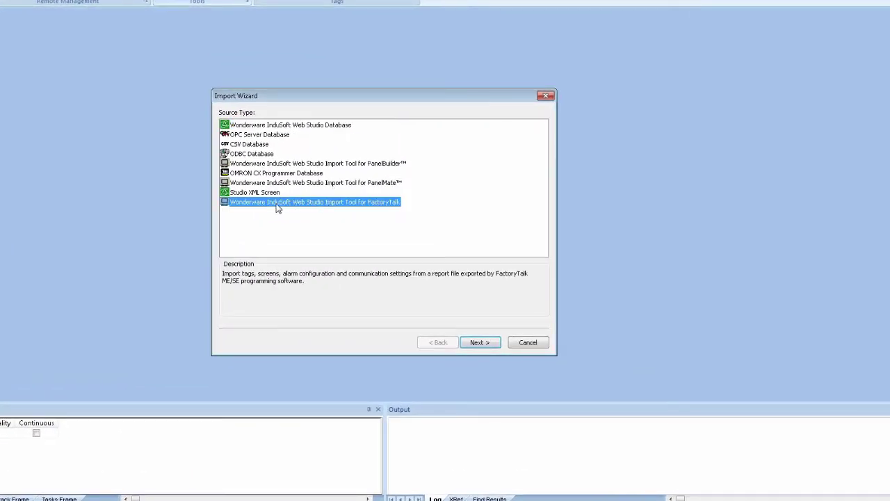
# Step: Set the tag file to Desktop\FTExport\Tags\Tags.csv
pyautogui.click(481, 344)
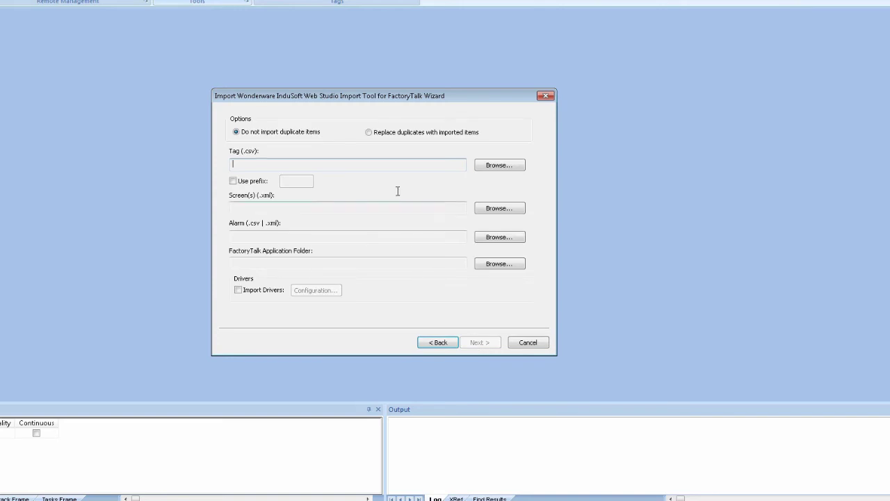
pyautogui.click(498, 166)
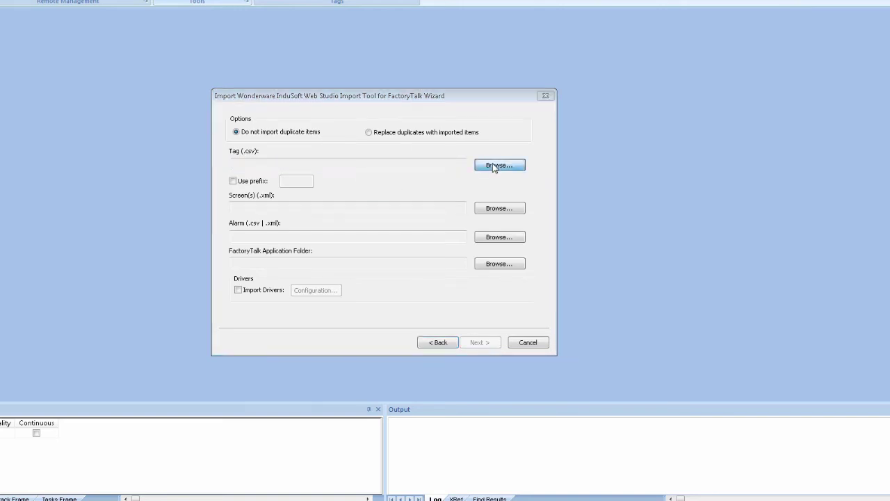
pyautogui.click(268, 183)
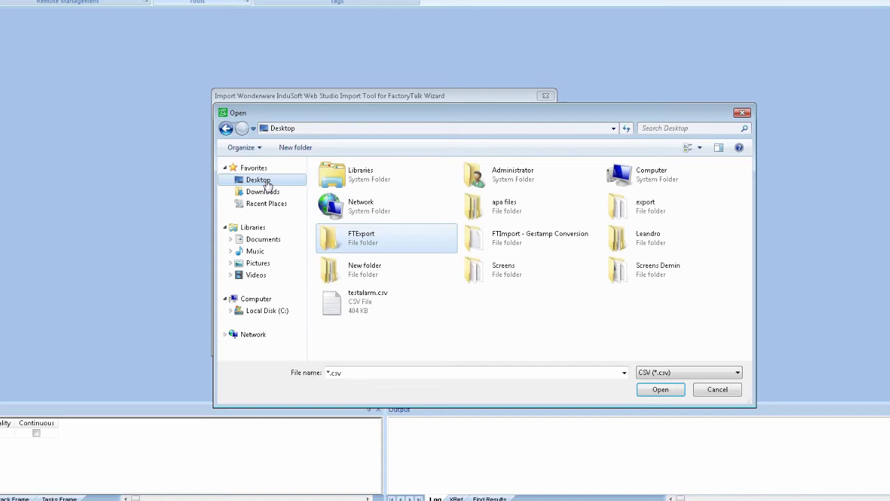
pyautogui.doubleClick(364, 238)
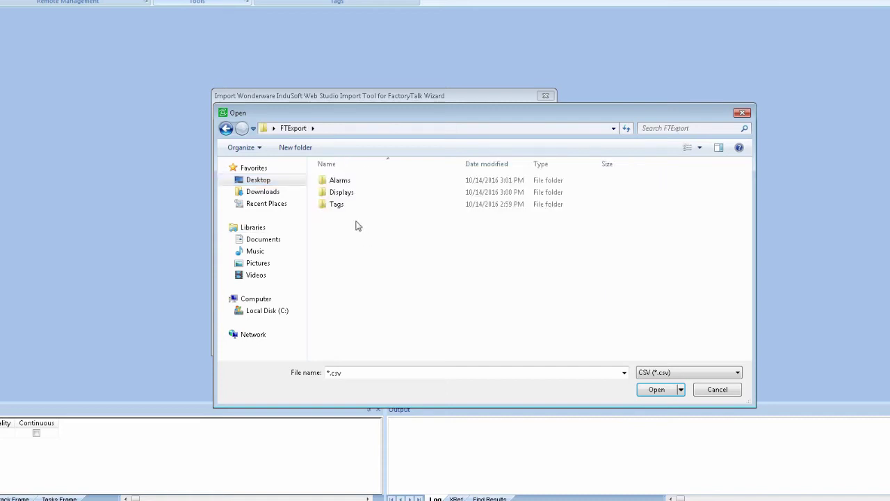
pyautogui.doubleClick(340, 205)
pyautogui.doubleClick(339, 182)
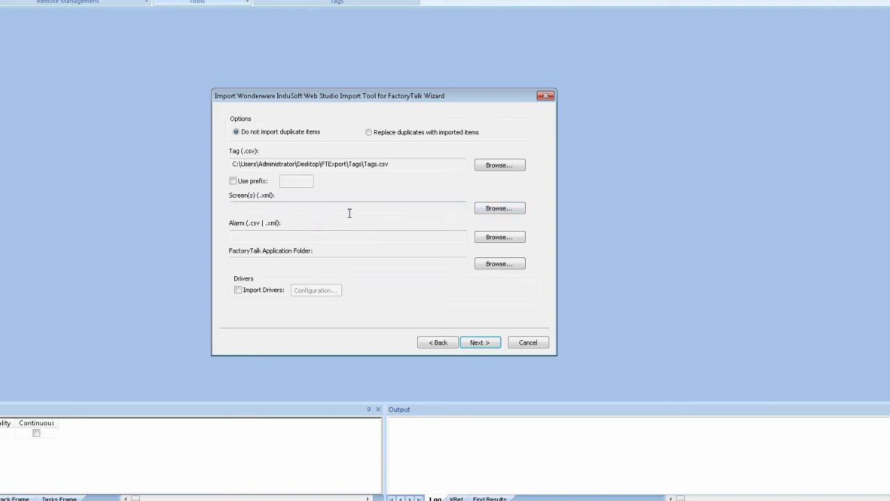
# Step: Select the five display XML files in FTExport\Displays, excluding BatchImport_Objects 5 Screen Demo.xml
pyautogui.click(491, 209)
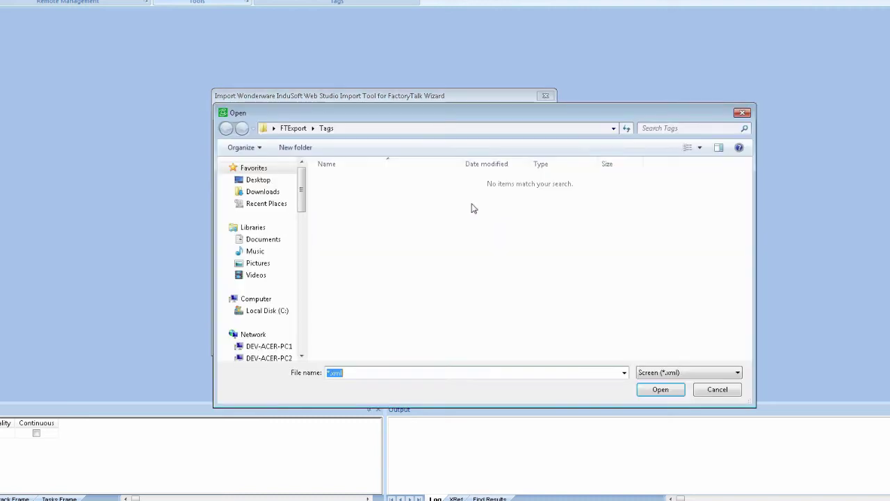
pyautogui.click(268, 182)
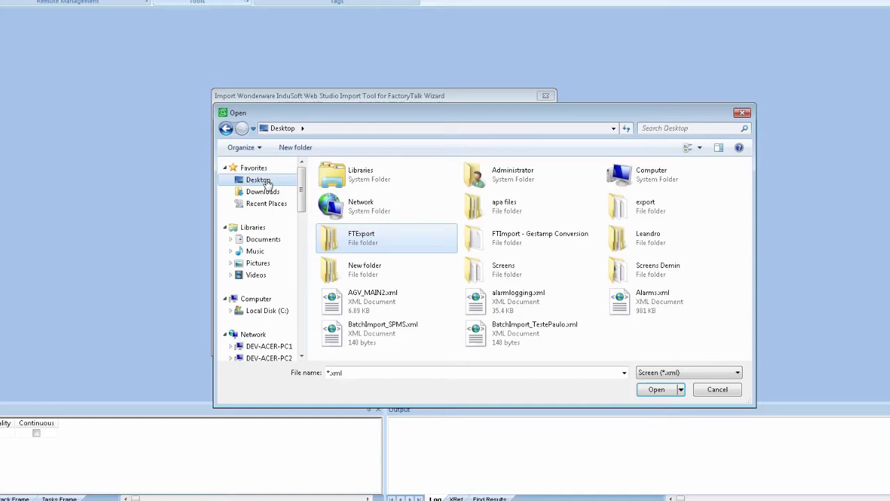
pyautogui.click(364, 242)
pyautogui.doubleClick(364, 242)
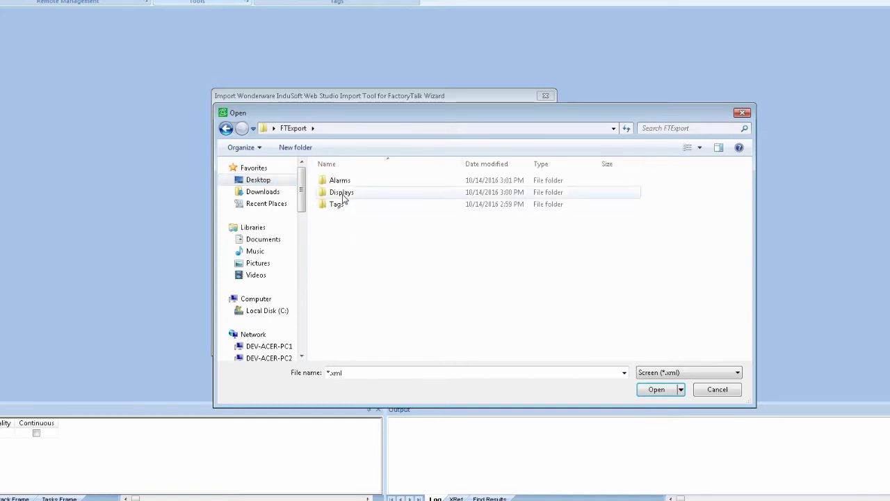
pyautogui.doubleClick(341, 194)
pyautogui.click(344, 181)
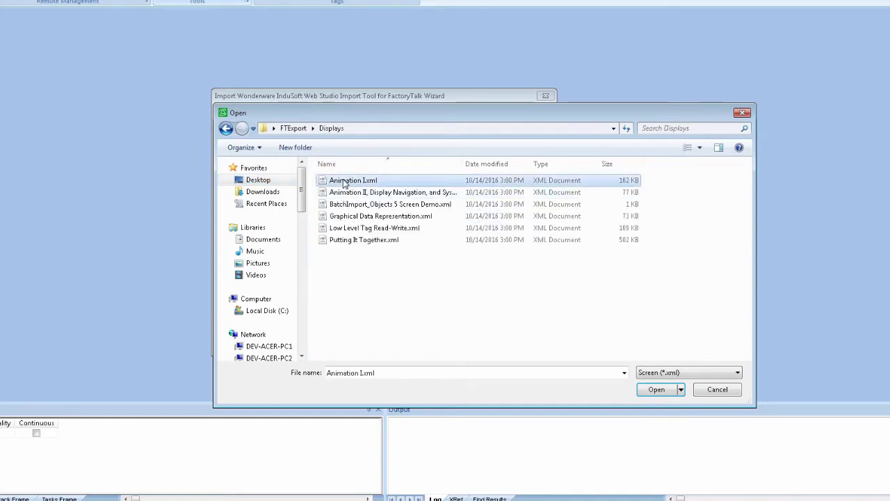
pyautogui.keyDown('shift'); pyautogui.click(343, 242); pyautogui.keyUp('shift')
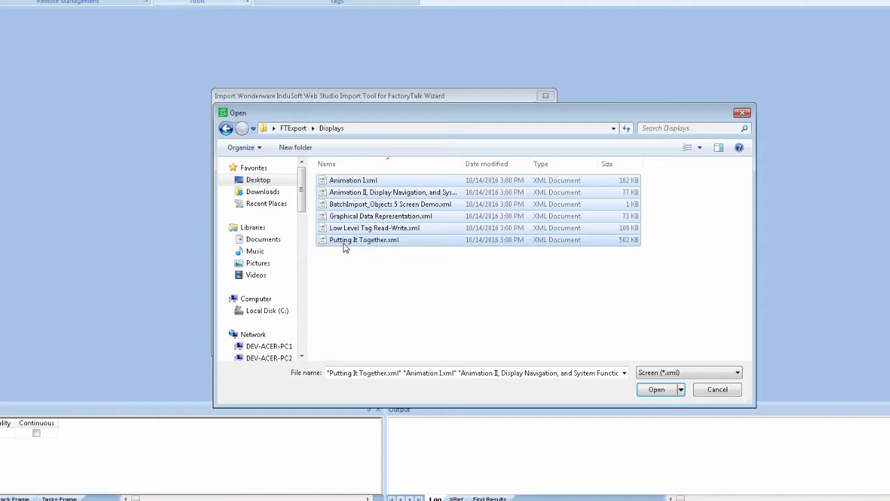
pyautogui.keyDown('ctrl'); pyautogui.click(341, 206); pyautogui.keyUp('ctrl')
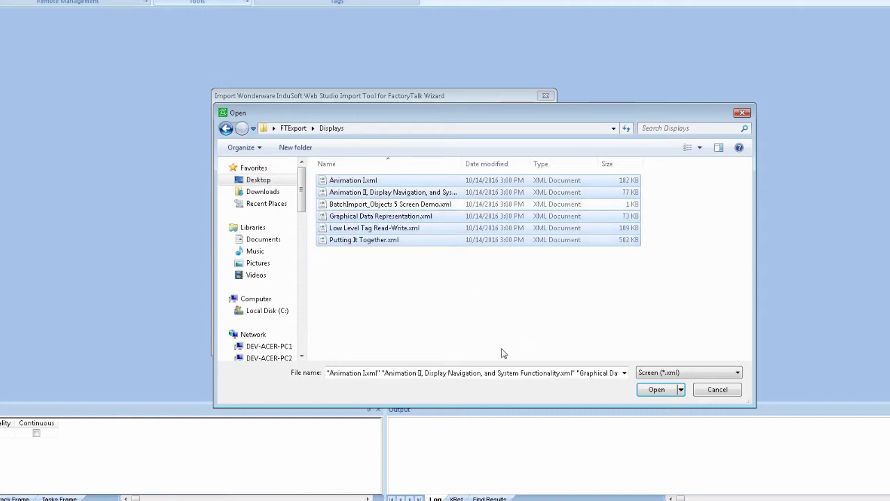
pyautogui.click(654, 391)
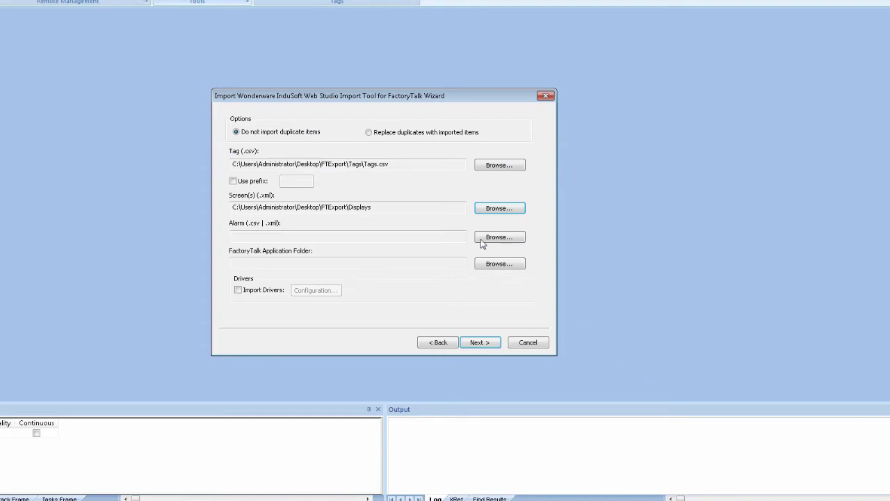
# Step: Set the alarm file to FTExport\Alarms\Alarms.xml and accept the replacement warning
pyautogui.click(488, 239)
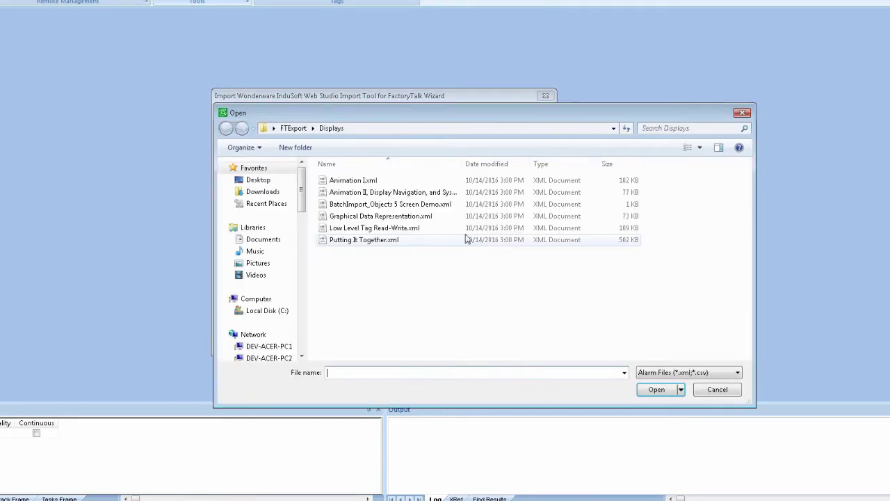
pyautogui.click(293, 129)
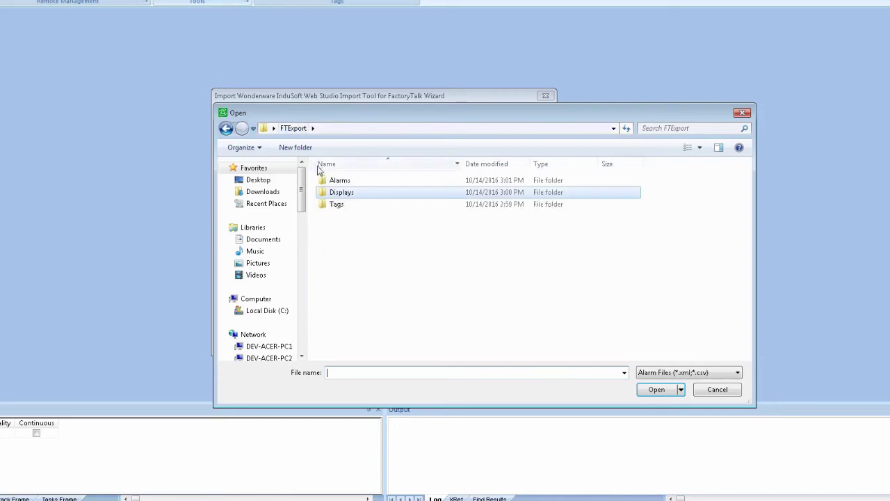
pyautogui.doubleClick(332, 181)
pyautogui.doubleClick(333, 181)
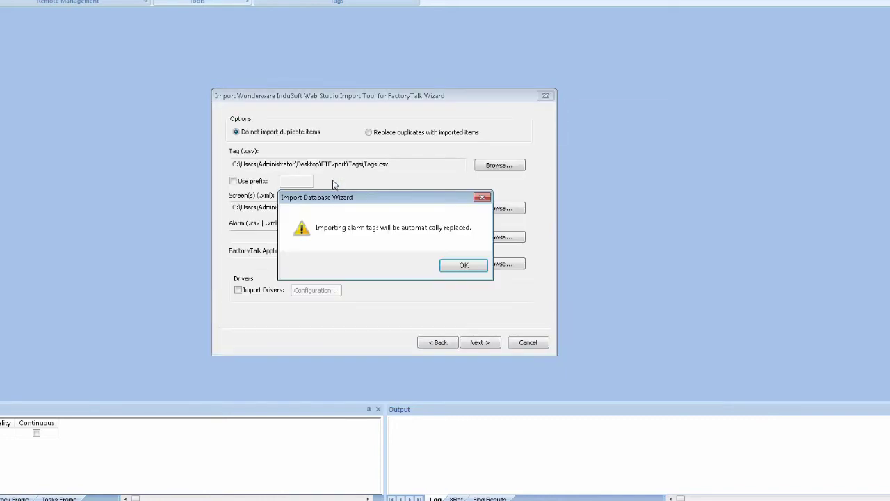
pyautogui.click(461, 264)
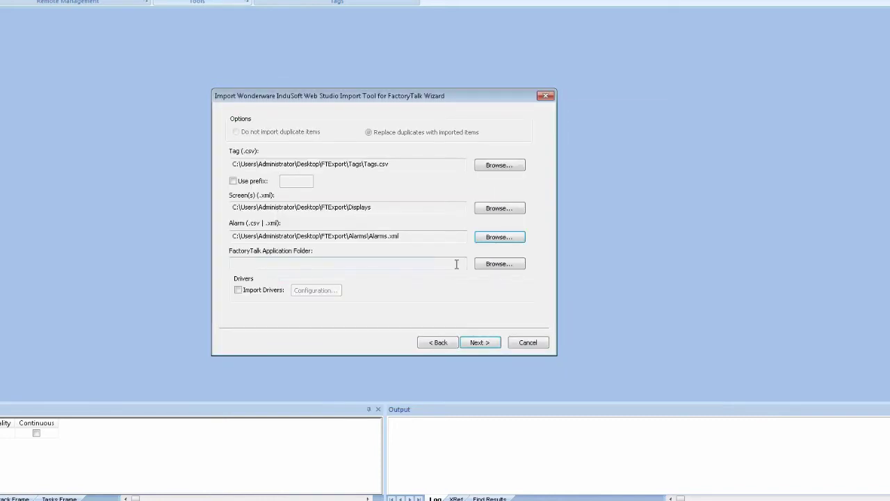
# Step: Set the application folder to Public Documents\RSView Enterprise\ME\HMI projects\Objects 5 Screen
pyautogui.click(498, 264)
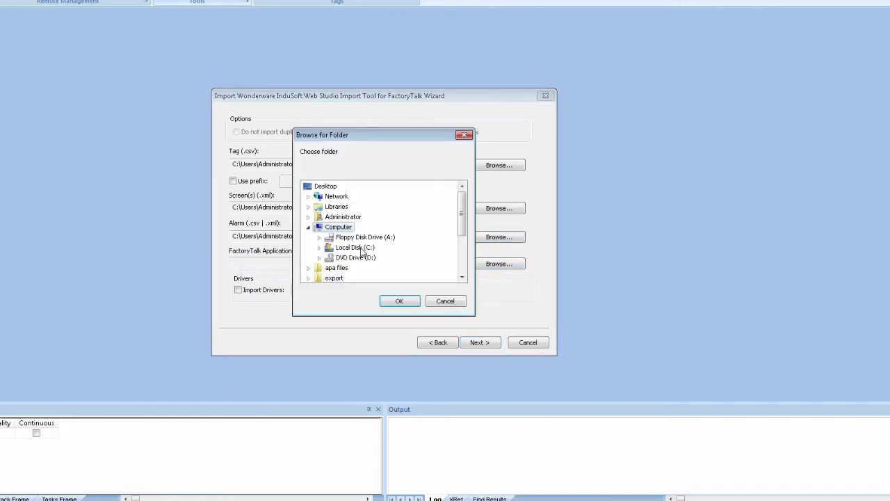
pyautogui.click(362, 251)
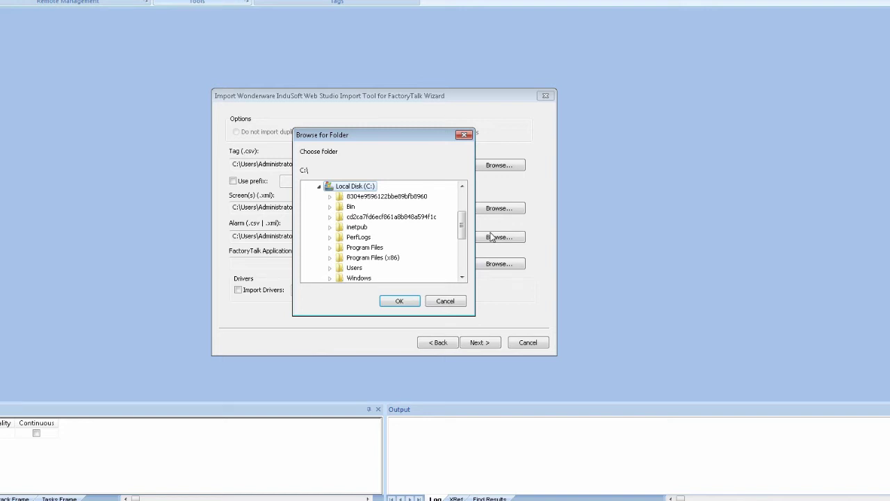
pyautogui.click(351, 268)
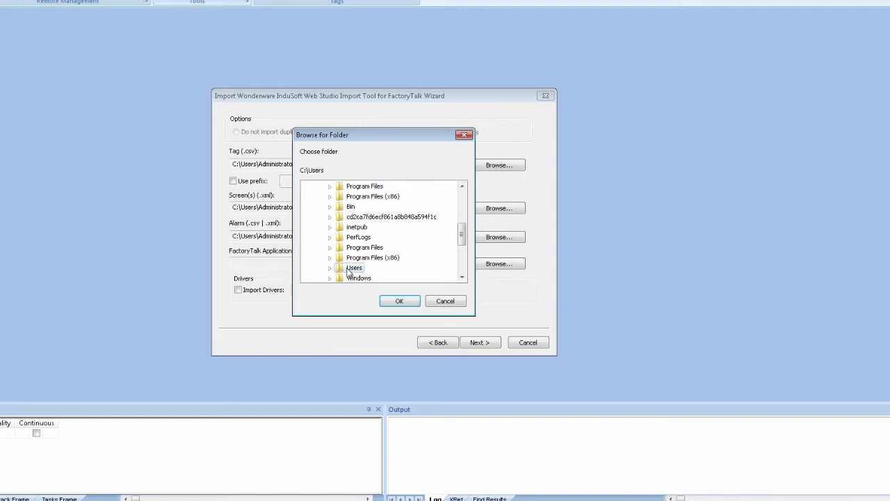
pyautogui.doubleClick(351, 269)
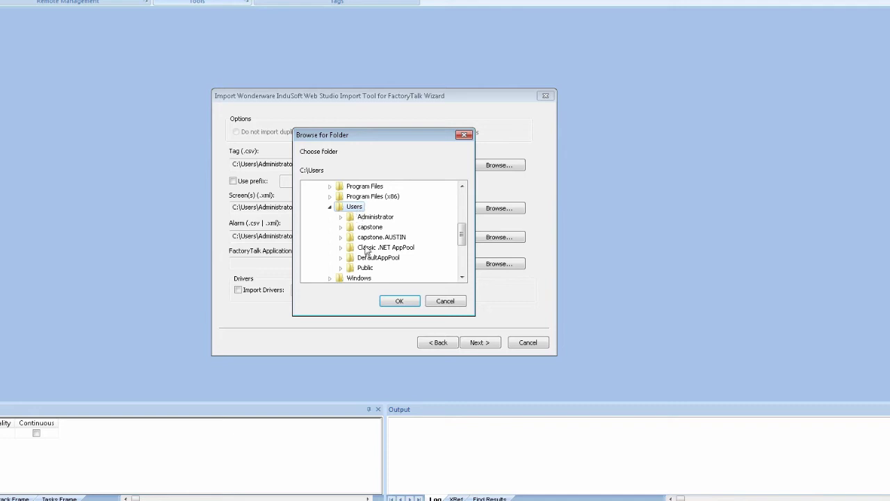
pyautogui.doubleClick(363, 268)
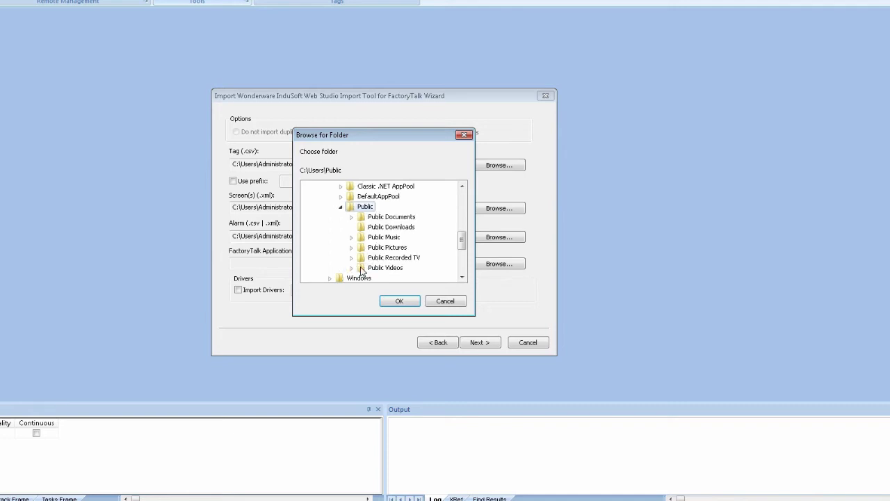
pyautogui.doubleClick(382, 218)
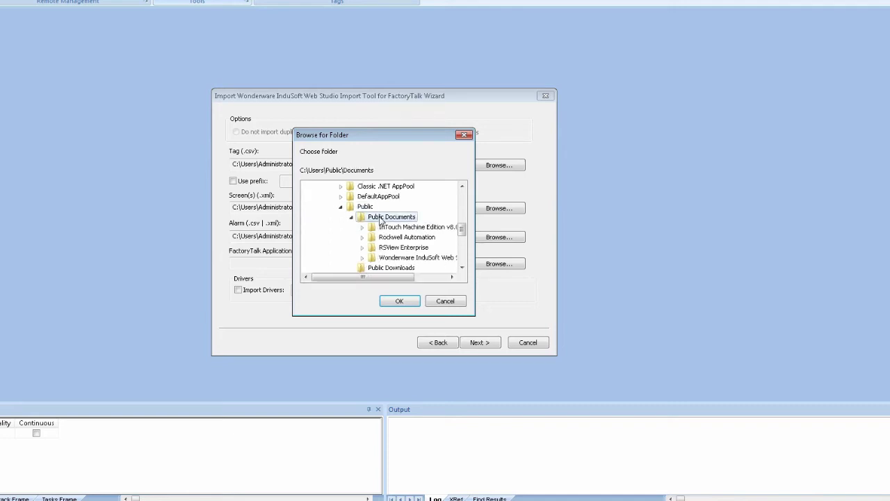
pyautogui.doubleClick(389, 248)
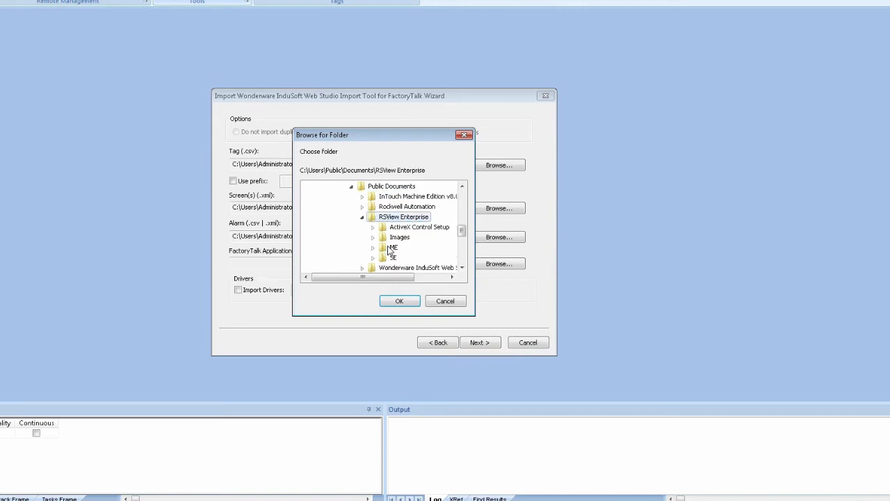
pyautogui.doubleClick(393, 248)
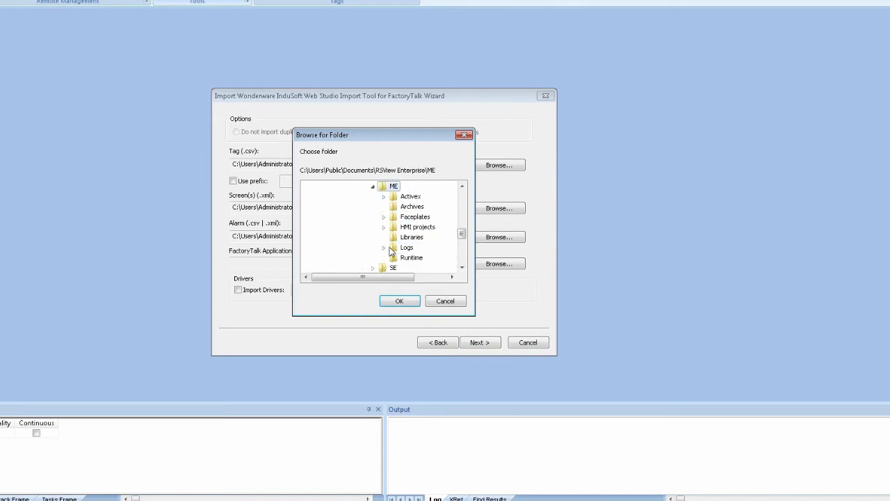
pyautogui.doubleClick(409, 227)
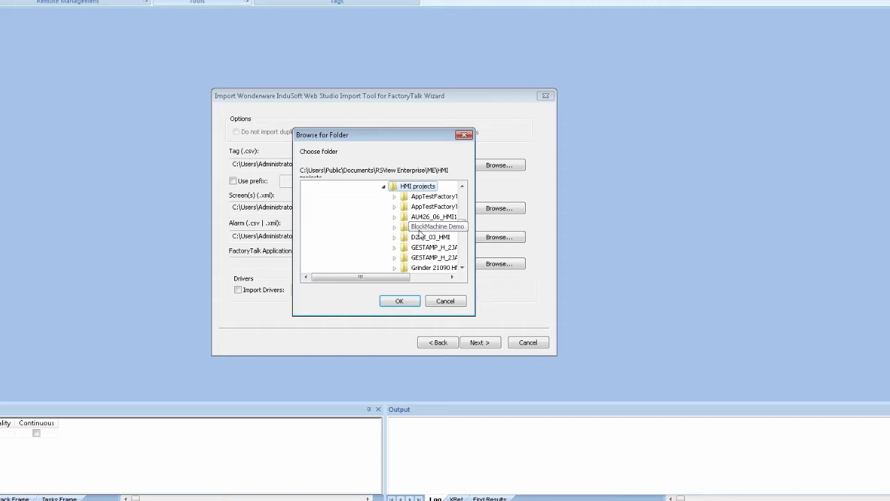
pyautogui.click(464, 259)
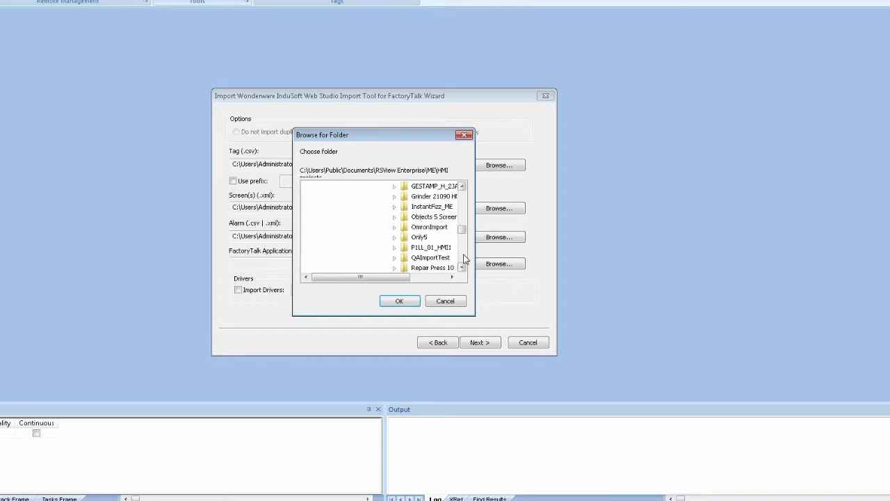
pyautogui.moveTo(464, 231)
pyautogui.mouseDown()
pyautogui.moveTo(465, 240)
pyautogui.moveTo(464, 229)
pyautogui.mouseUp()
pyautogui.click(434, 216)
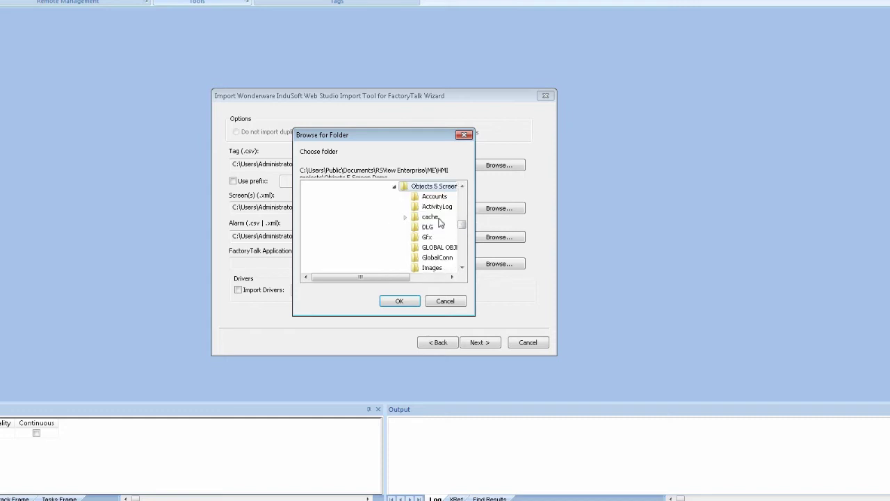
pyautogui.click(400, 301)
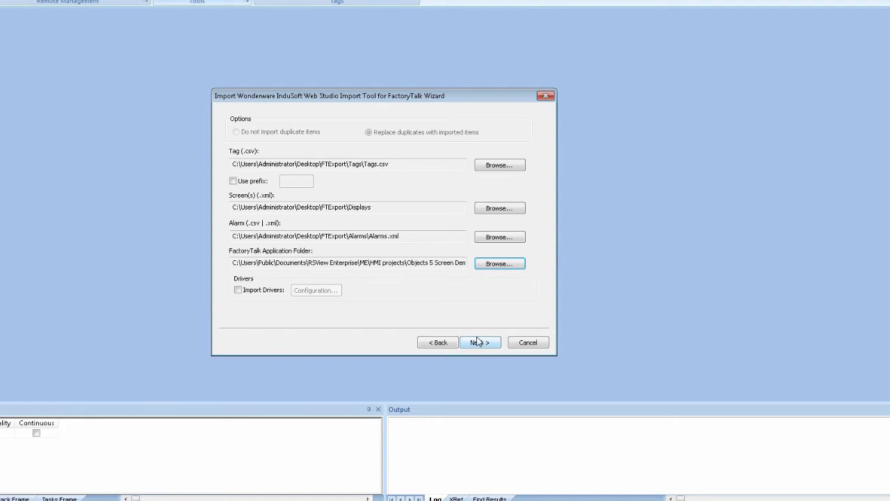
# Step: Advance to the tag selection, review the 25 FactoryTalk tags, and finish the import
pyautogui.click(478, 341)
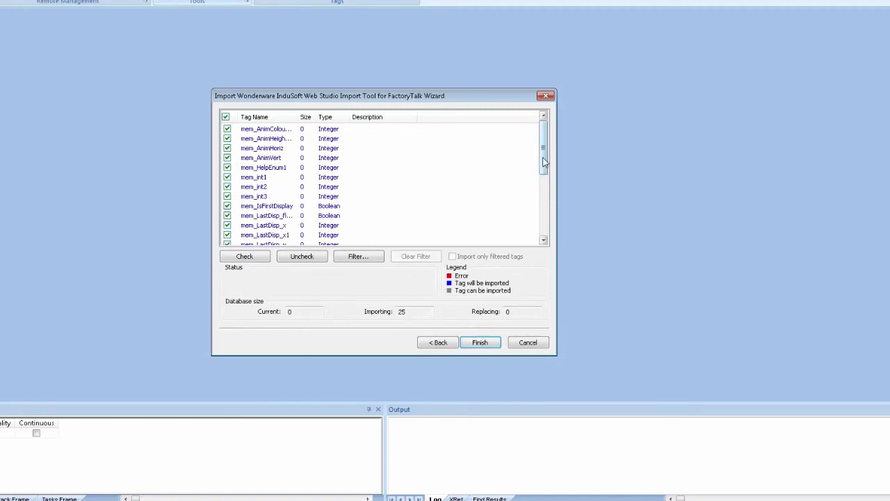
pyautogui.moveTo(546, 172); pyautogui.dragTo(546, 148)
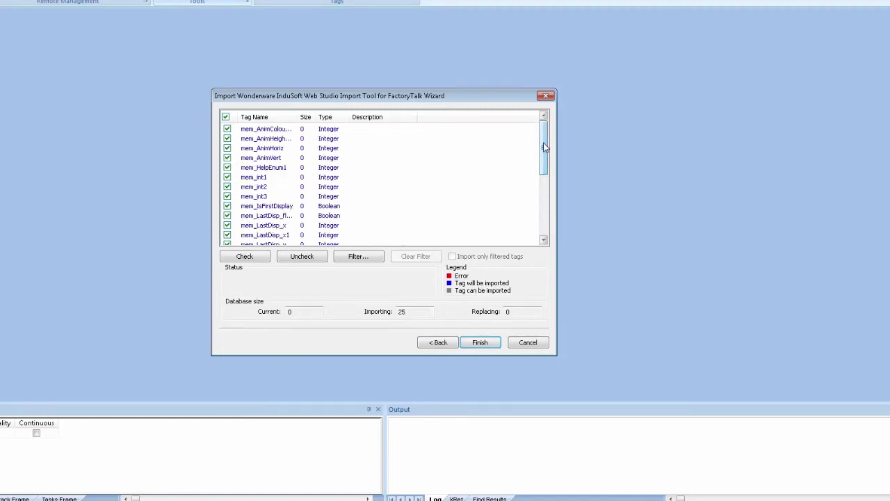
pyautogui.click(480, 342)
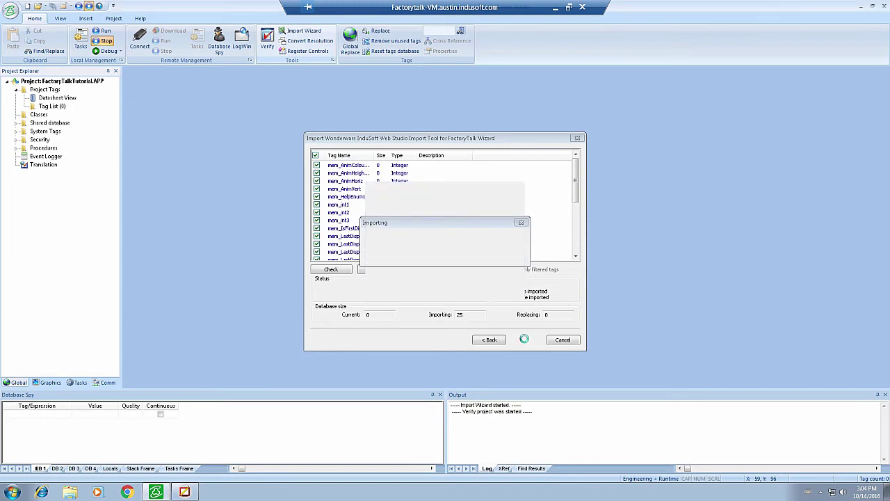
# Step: Dismiss the import-finished message, expand Tag List, and expand Screens under Graphics
pyautogui.click(480, 278)
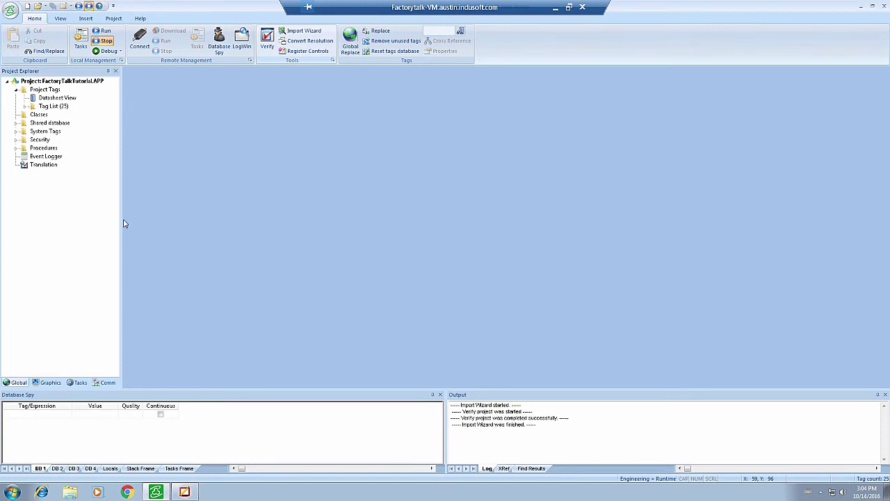
pyautogui.click(24, 105)
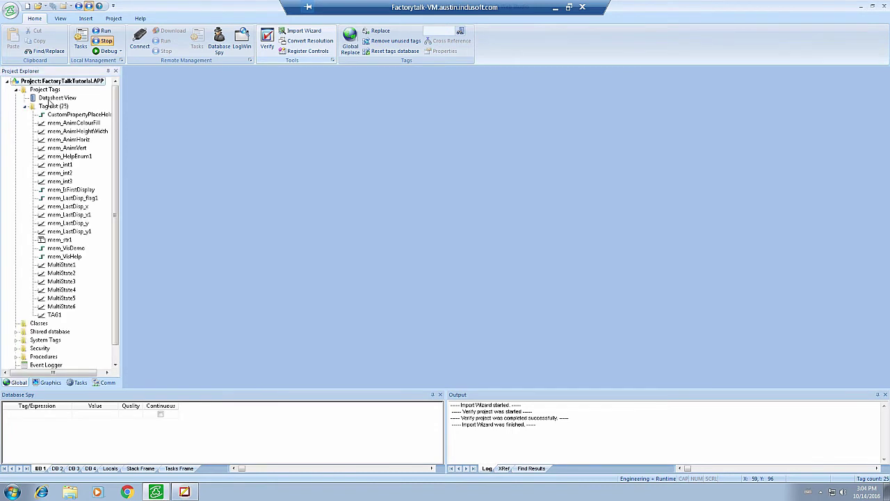
pyautogui.click(50, 383)
pyautogui.click(16, 89)
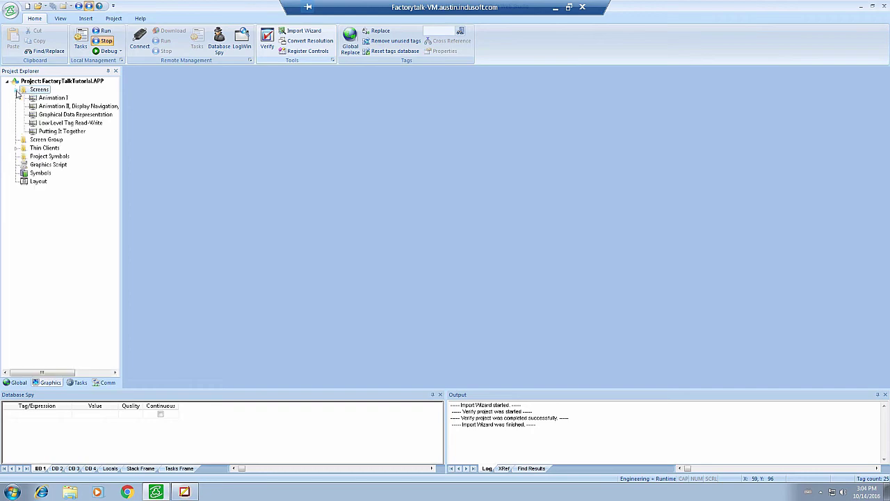
# Step: Open Animation I, Animation II and Graphical Data Representation, then close them without saving
pyautogui.click(48, 101)
pyautogui.doubleClick(47, 101)
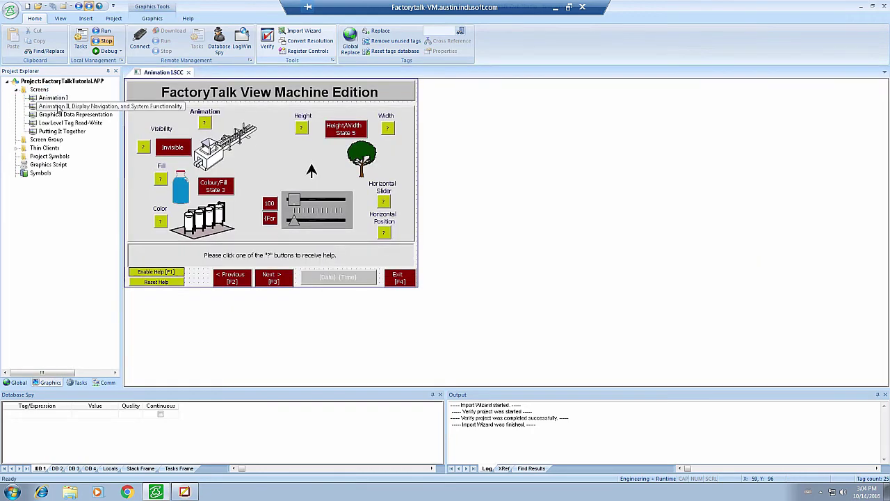
pyautogui.doubleClick(52, 107)
pyautogui.doubleClick(76, 114)
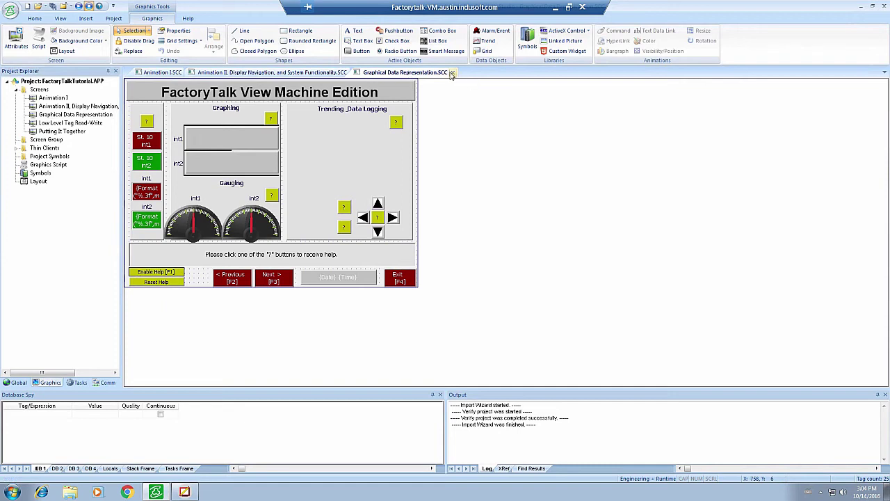
pyautogui.click(452, 73)
pyautogui.click(464, 277)
pyautogui.click(353, 73)
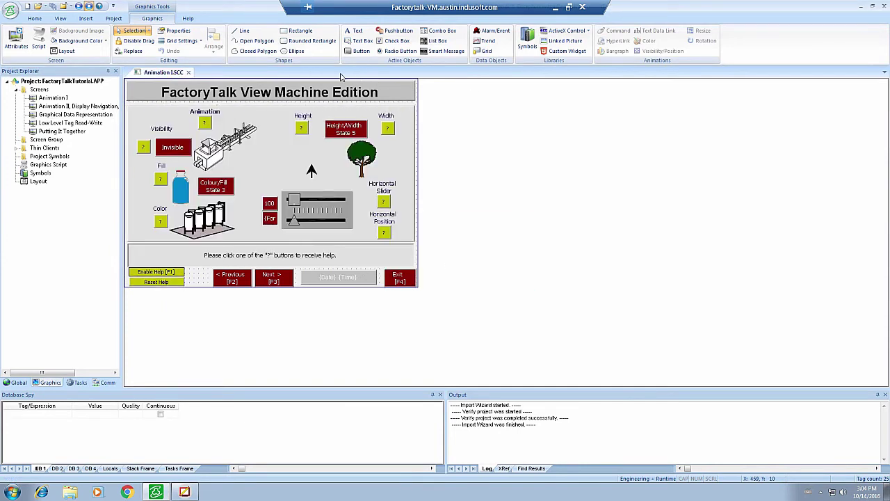
pyautogui.click(187, 72)
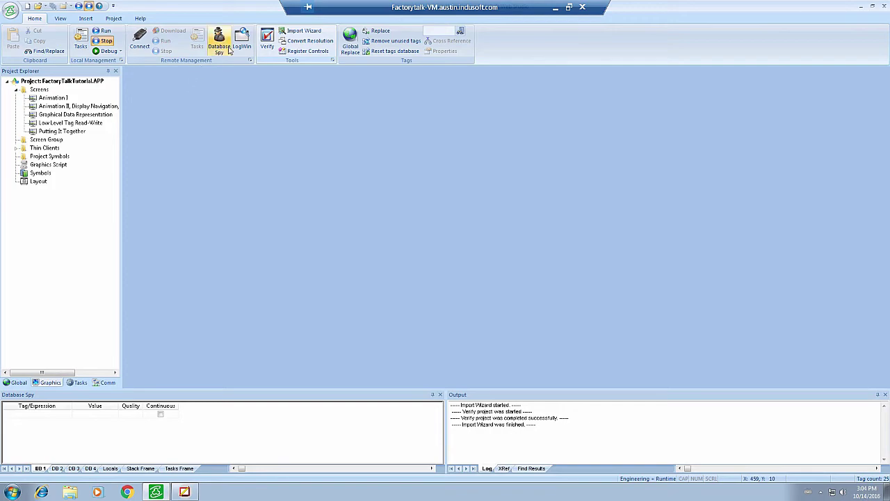
# Step: Start a FactoryTalk import with Replace duplicates and Import Drivers enabled, opening device Configuration
pyautogui.click(302, 32)
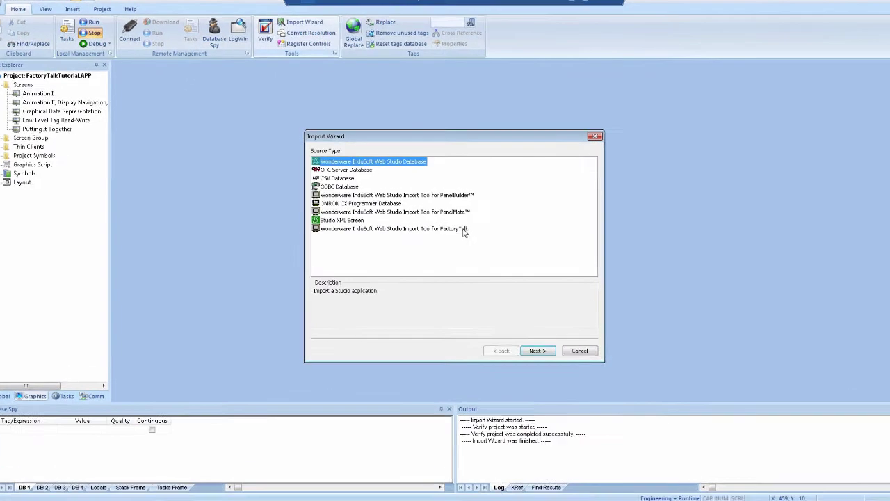
pyautogui.click(432, 225)
pyautogui.click(523, 340)
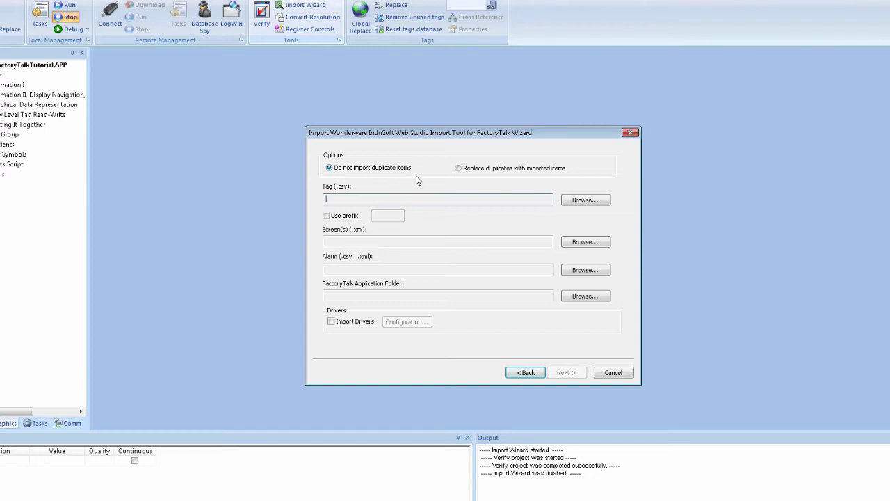
pyautogui.click(461, 169)
pyautogui.click(332, 322)
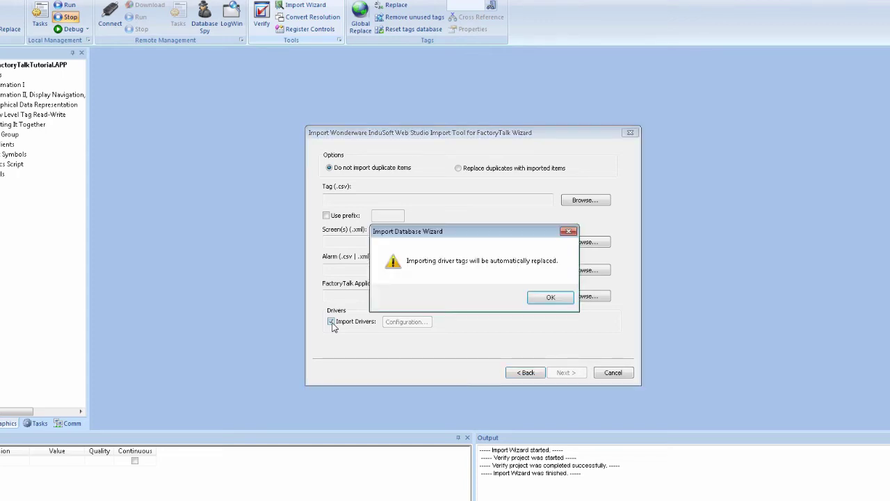
pyautogui.click(542, 299)
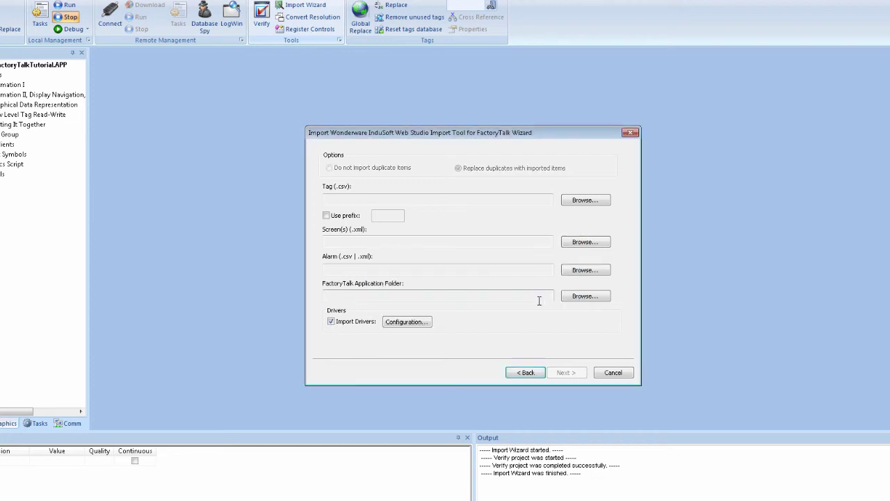
pyautogui.click(405, 323)
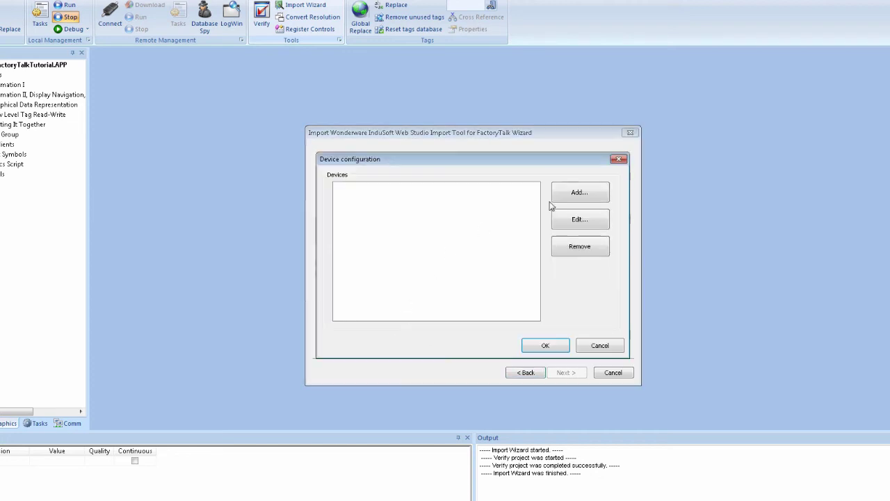
# Step: Begin adding a PLC device named 'MyPL' with the ABCIP driver
pyautogui.click(576, 189)
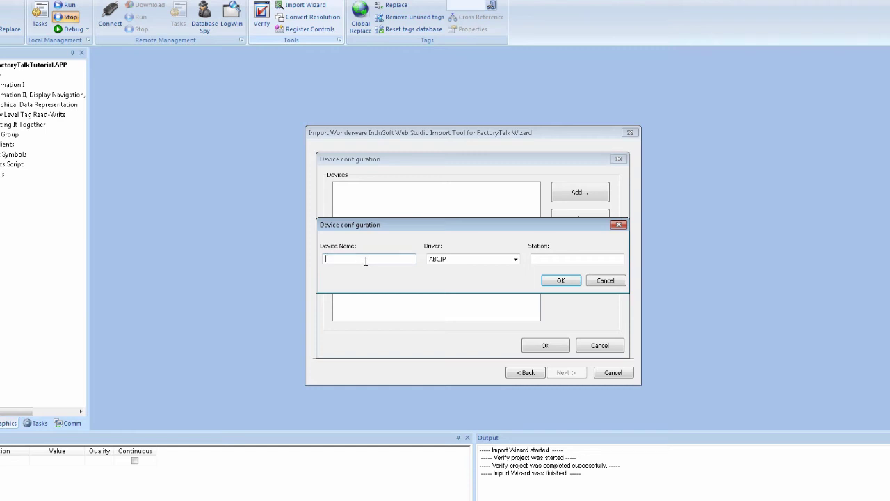
pyautogui.write('MyPLC5')
pyautogui.click(515, 258)
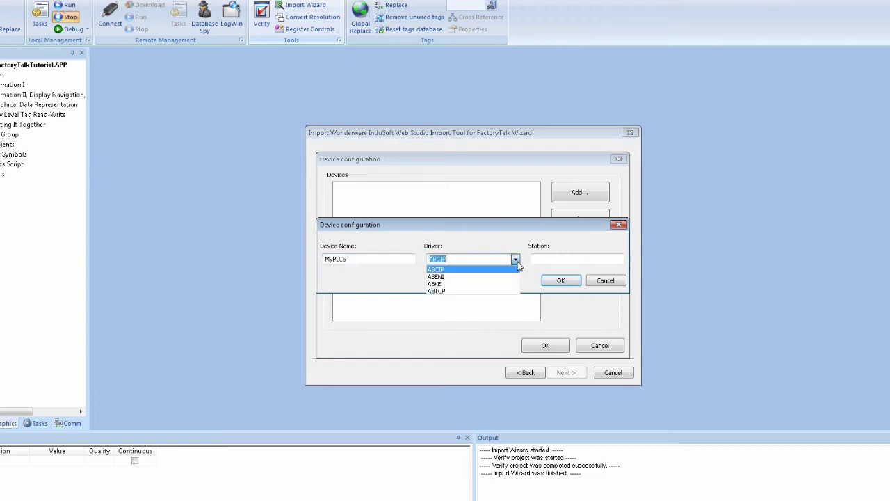
pyautogui.click(477, 269)
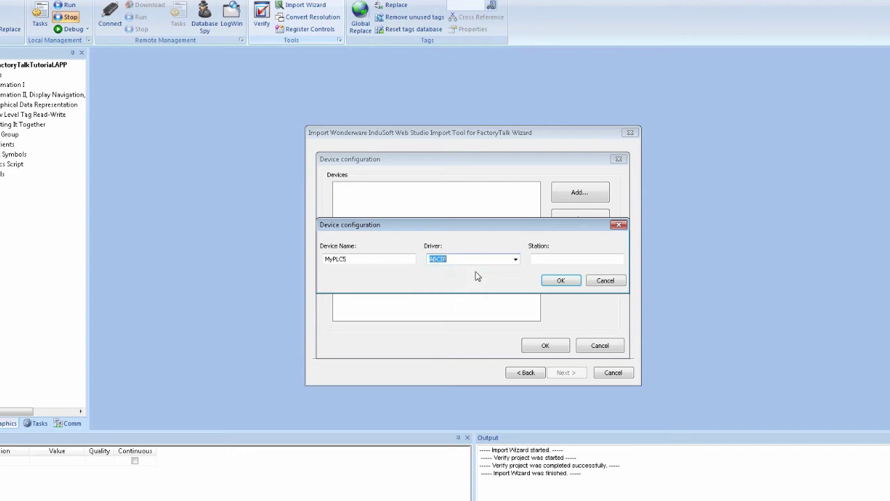
pyautogui.click(556, 259)
# Step: Cancel the device dialogs and import wizard, then switch to FactoryTalk View Studio
pyautogui.click(600, 281)
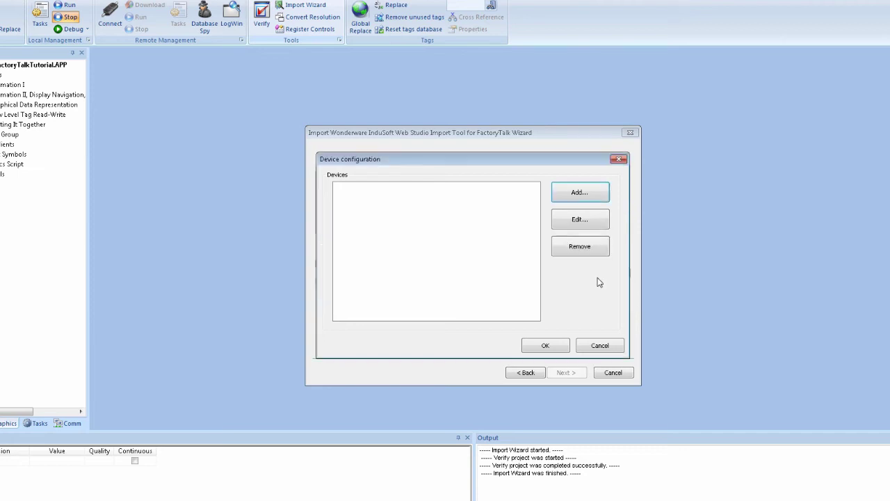
pyautogui.click(603, 347)
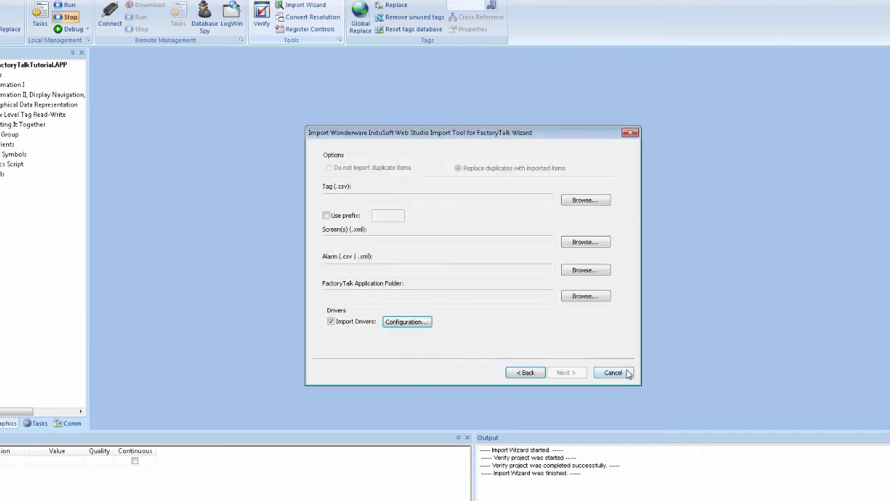
pyautogui.click(614, 373)
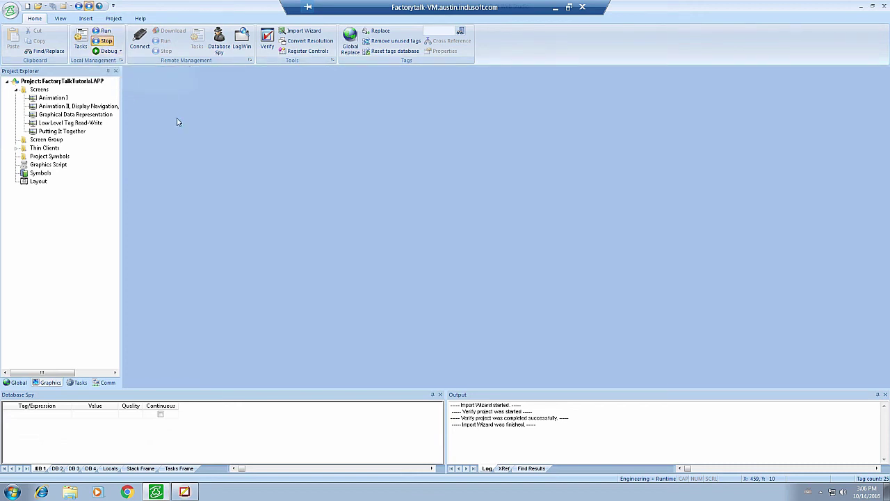
pyautogui.hotkey('alt', 'Tab')
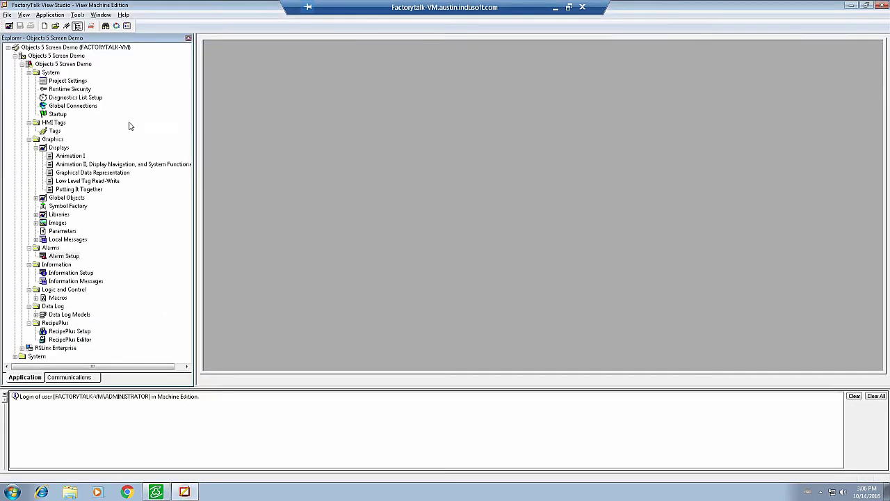
# Step: Open the System > Startup settings showing Low Level Tag Read-Write as initial graphic
pyautogui.doubleClick(57, 114)
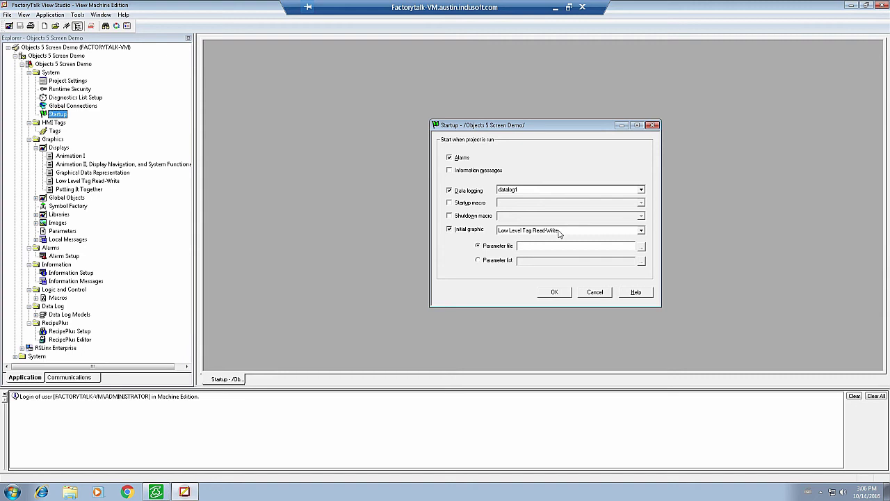
# Step: Close the Startup dialog and set InduSoft's Viewer startup screen to Low Level Tag Read-Write
pyautogui.click(595, 293)
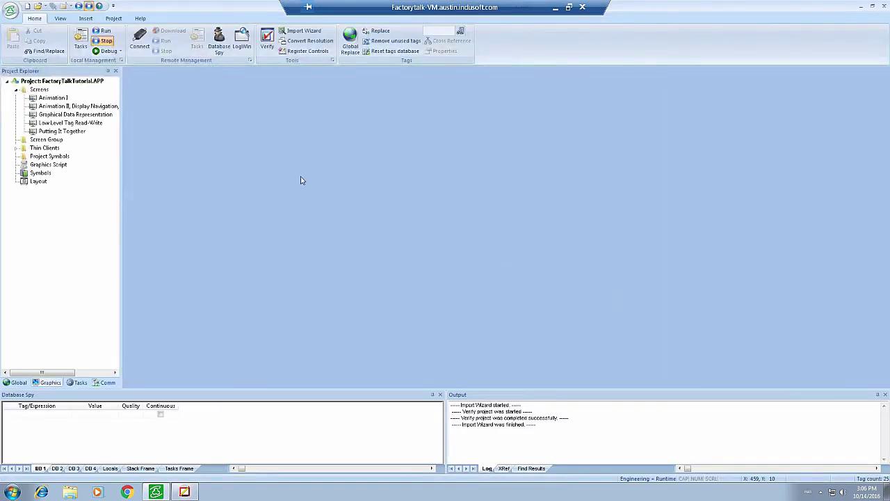
pyautogui.click(115, 19)
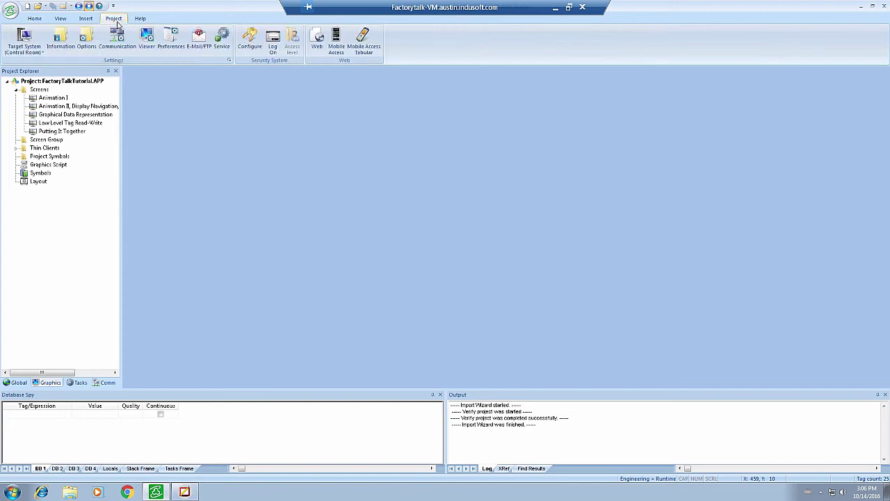
pyautogui.click(147, 36)
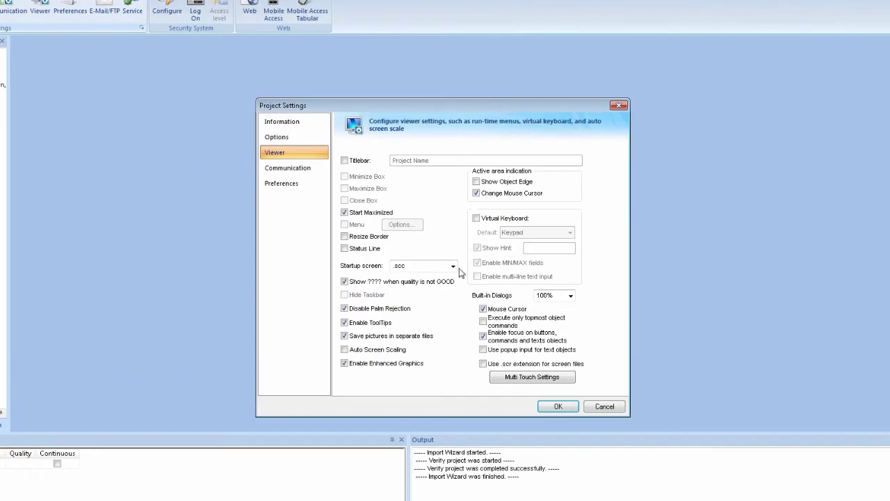
pyautogui.click(453, 267)
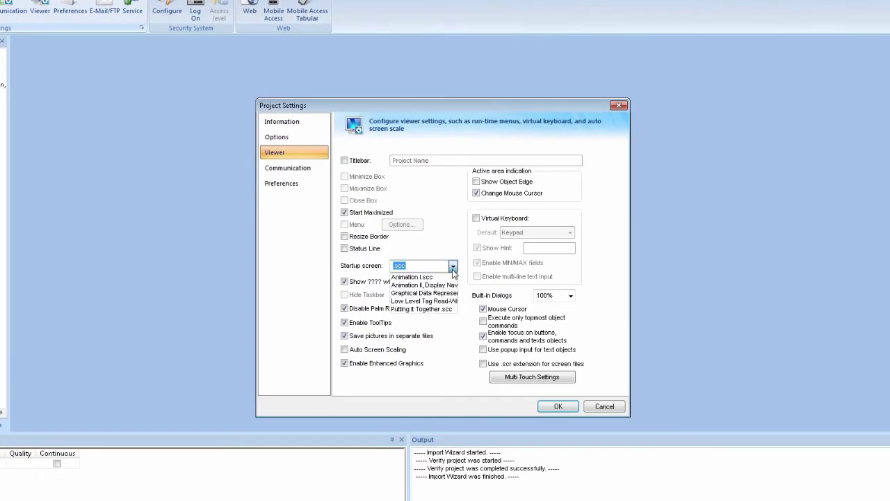
pyautogui.click(439, 303)
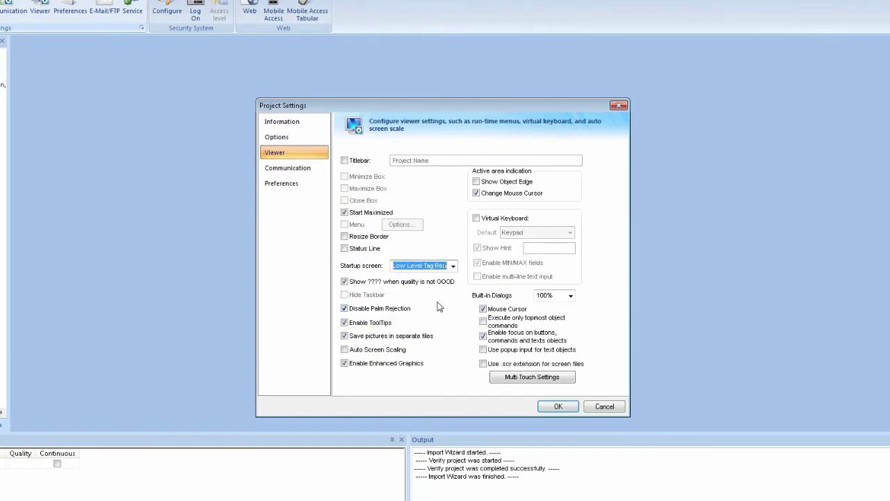
pyautogui.click(557, 408)
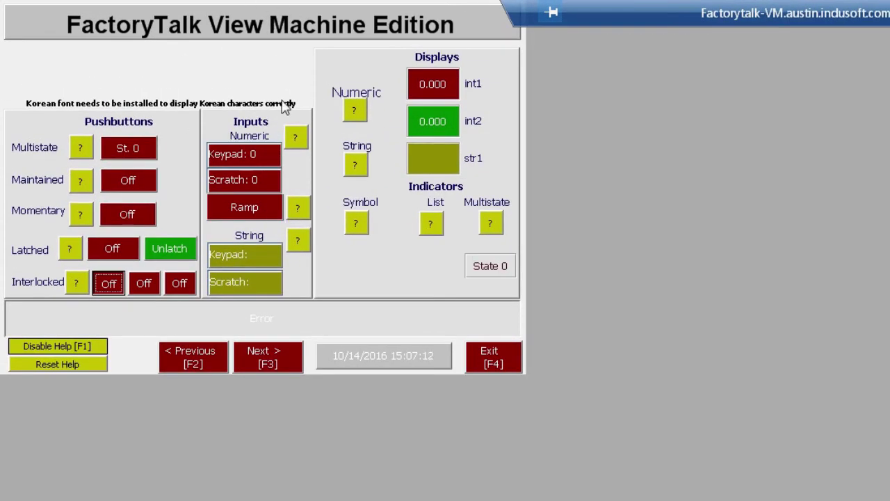
# Step: Cycle Multistate to state 3, turn Maintained on, and view Maintained, Momentary and Latched help
pyautogui.click(121, 159)
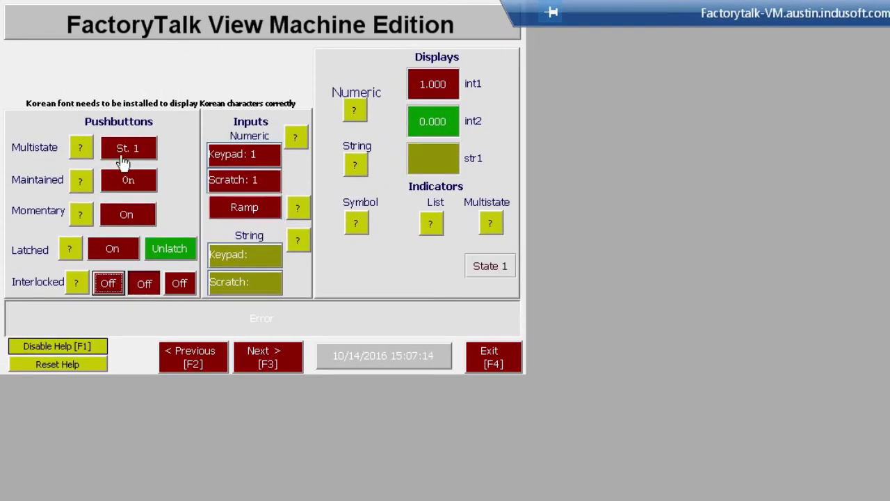
pyautogui.click(121, 159)
pyautogui.click(121, 157)
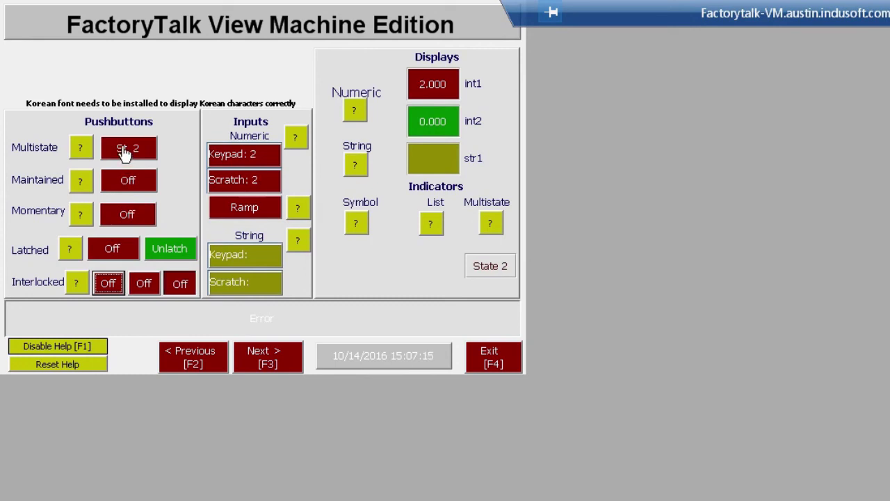
pyautogui.click(128, 182)
pyautogui.click(81, 181)
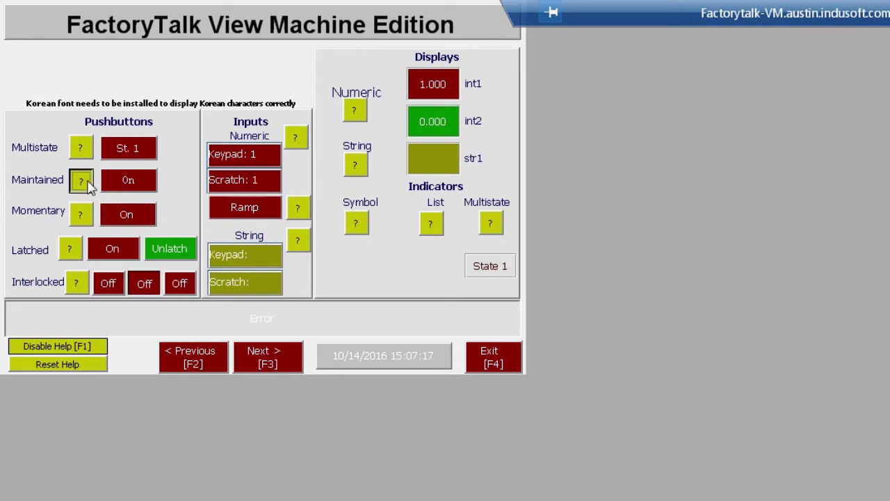
pyautogui.click(82, 216)
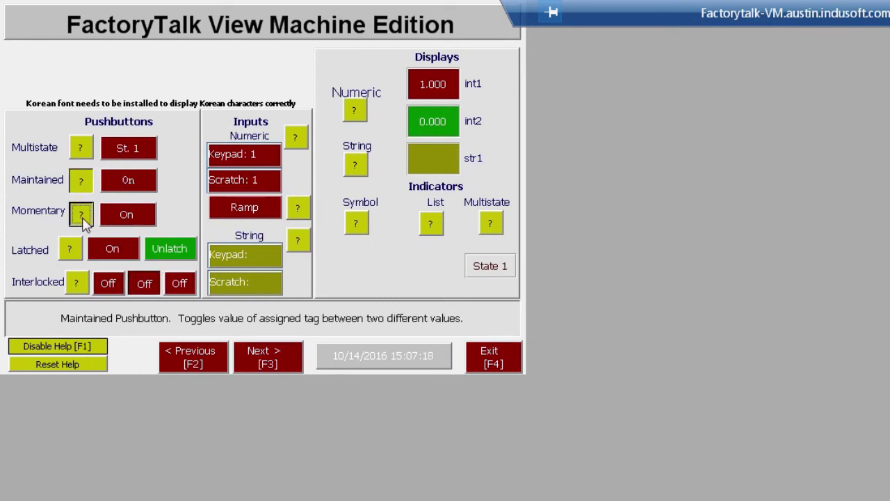
pyautogui.click(73, 252)
# Step: On the Graphing and Gauging page, raise int1 and int2 each to 3
pyautogui.click(255, 358)
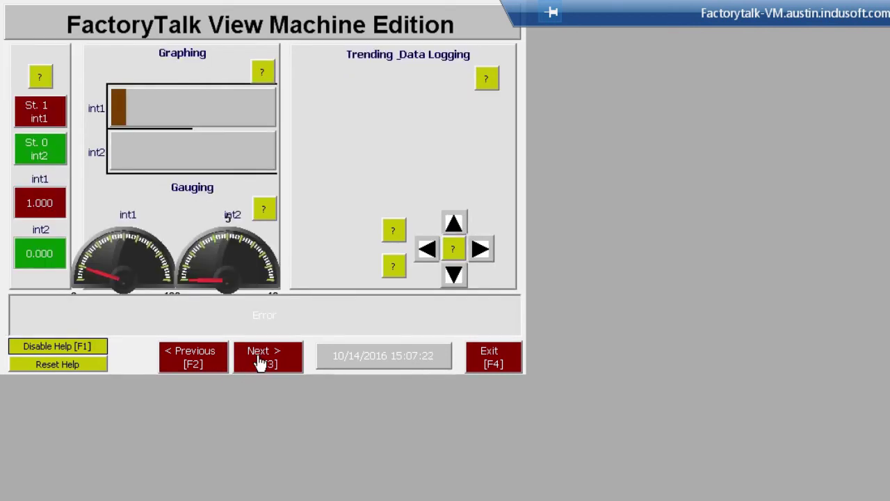
pyautogui.click(39, 116)
pyautogui.click(39, 116)
pyautogui.click(43, 148)
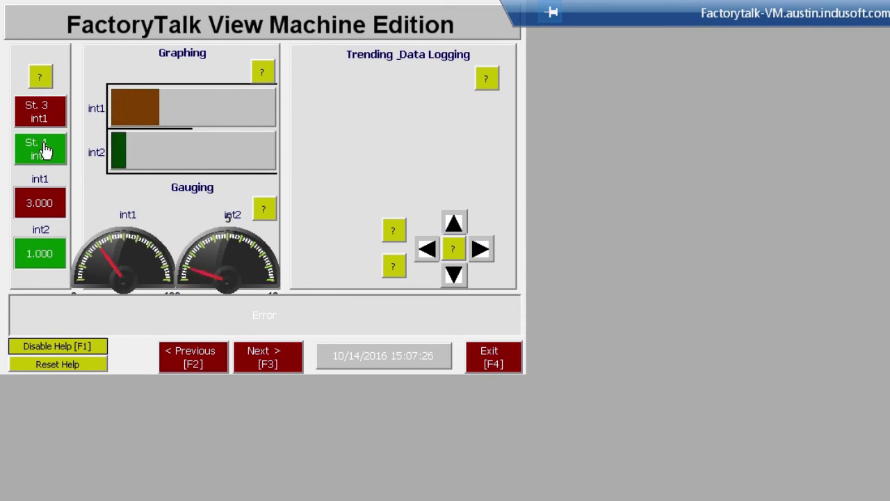
pyautogui.click(43, 148)
pyautogui.click(44, 147)
# Step: On the Animation page, set the horizontal slider mid-range and step Height/Width to 4
pyautogui.click(264, 357)
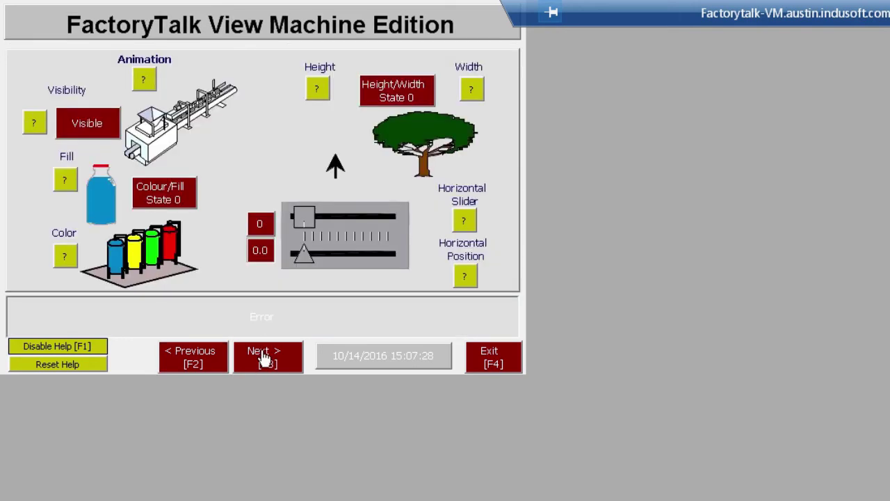
pyautogui.moveTo(304, 218)
pyautogui.mouseDown()
pyautogui.moveTo(369, 222)
pyautogui.moveTo(345, 221)
pyautogui.mouseUp()
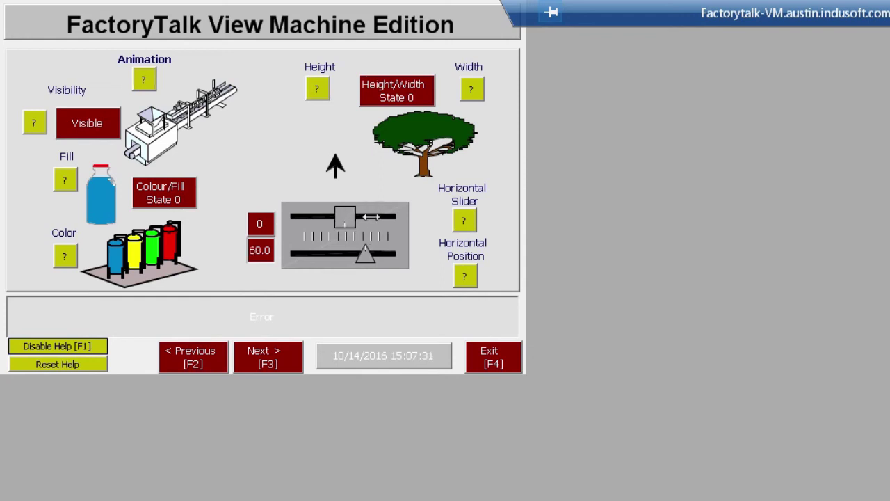
pyautogui.click(472, 97)
pyautogui.click(410, 96)
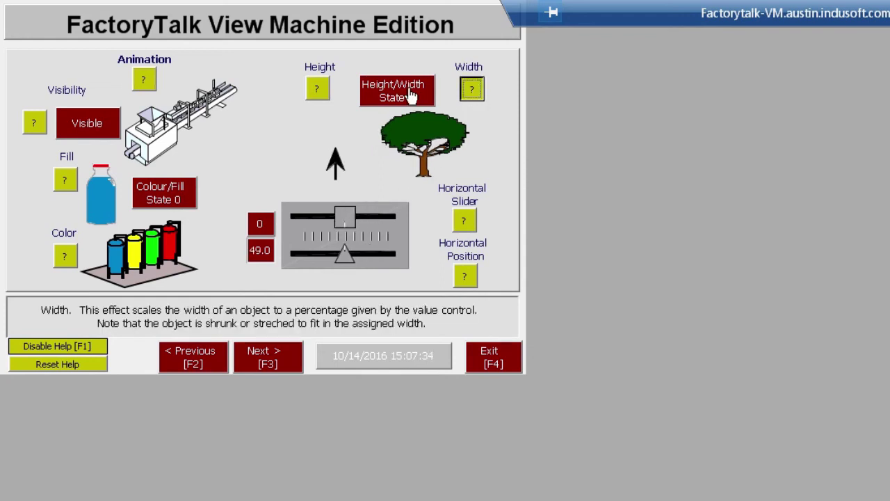
pyautogui.click(411, 96)
pyautogui.click(410, 96)
pyautogui.click(410, 96)
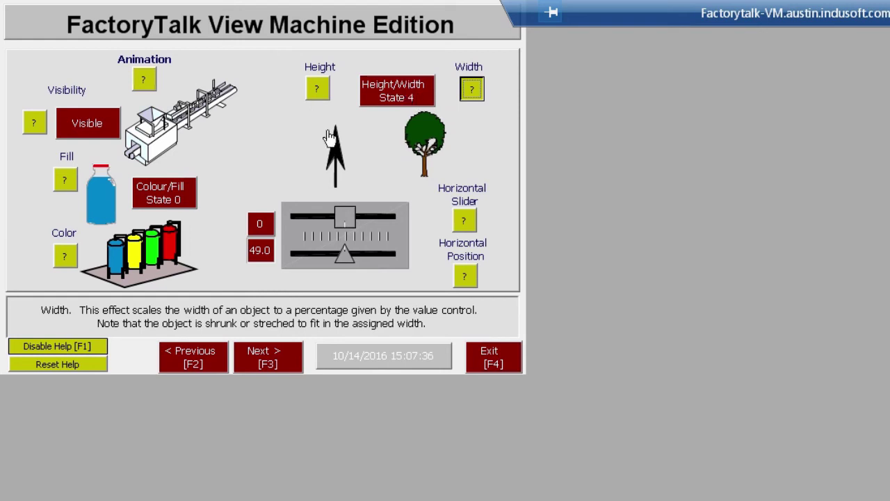
# Step: Cycle the Colour/Fill state through its values, ending at 2
pyautogui.click(175, 203)
pyautogui.click(176, 203)
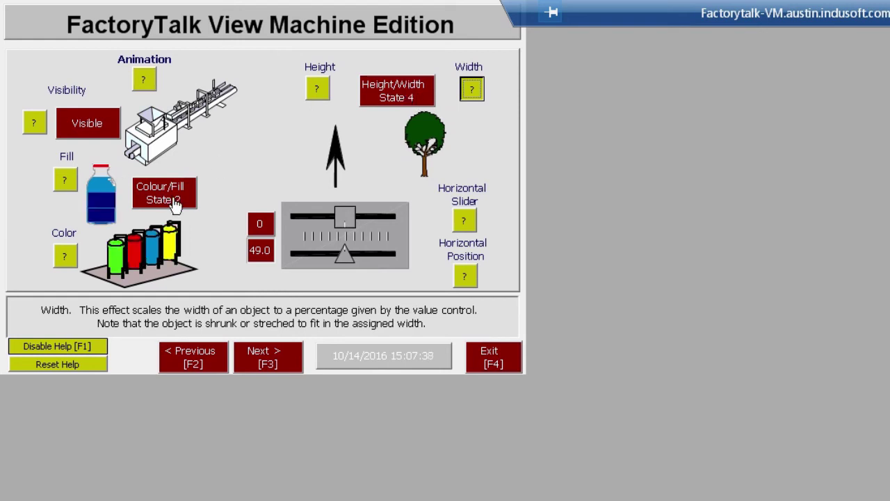
pyautogui.click(175, 204)
pyautogui.click(176, 203)
pyautogui.click(175, 203)
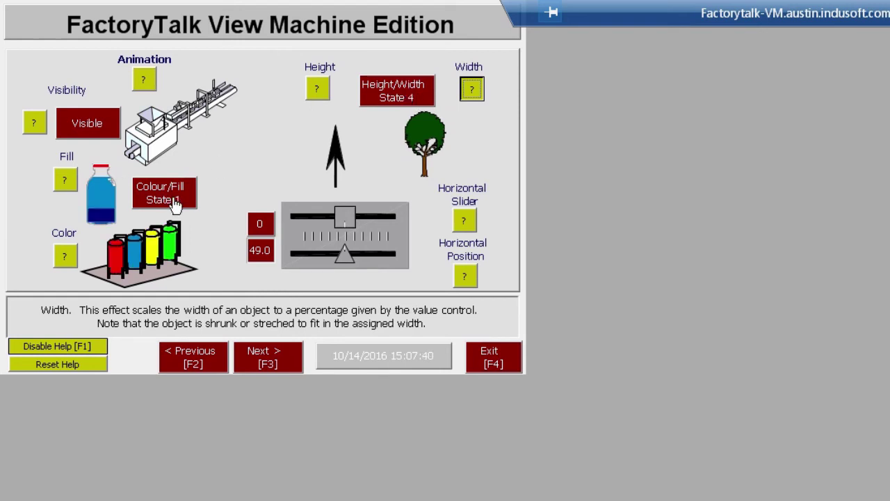
pyautogui.click(176, 203)
# Step: On Animation, cont'd, raise the vertical slider to mid-track and advance to the conveyor page
pyautogui.click(264, 359)
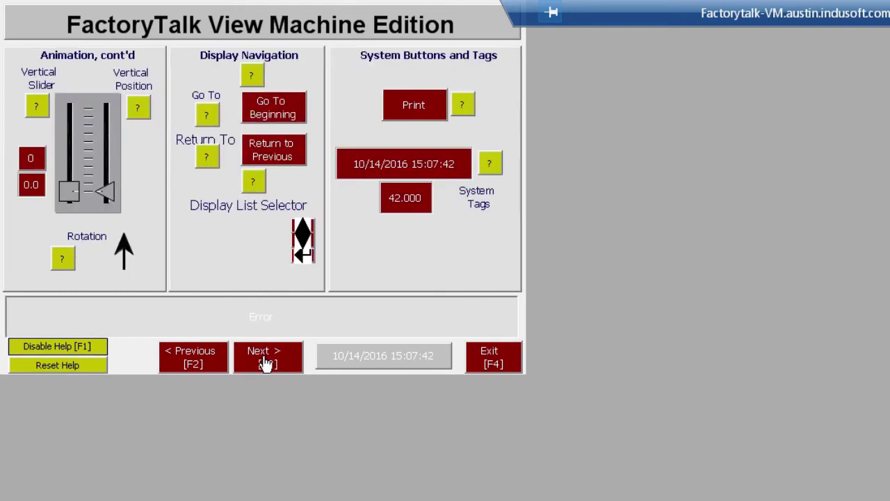
pyautogui.moveTo(69, 190); pyautogui.dragTo(69, 146)
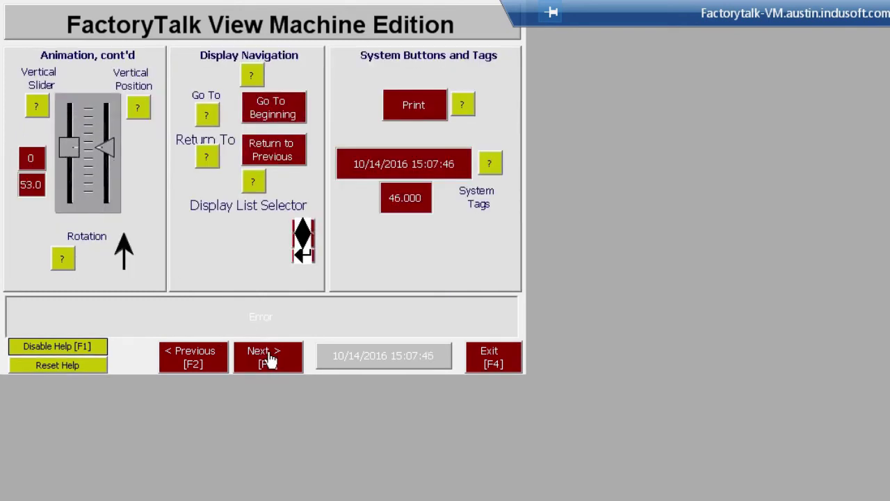
pyautogui.click(264, 358)
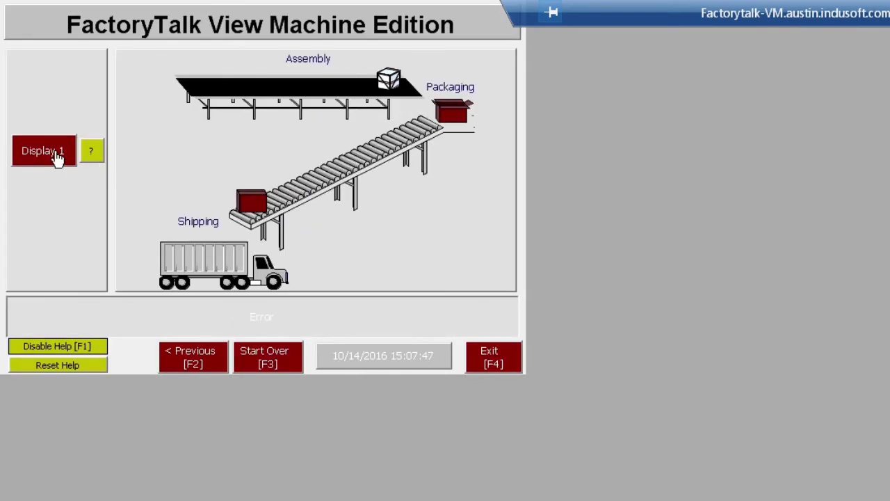
# Step: Toggle the airplane/helicopter scenes, drag the grid marker, restart at page one, and return to the editor
pyautogui.click(57, 159)
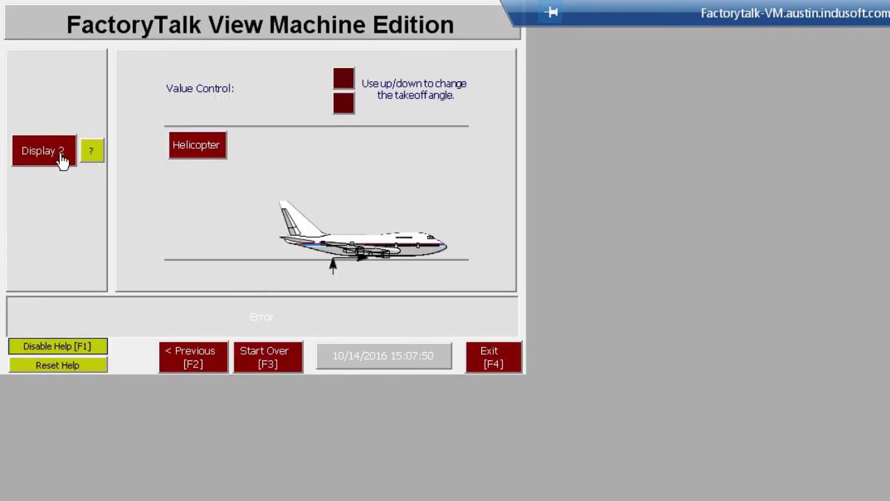
pyautogui.click(196, 149)
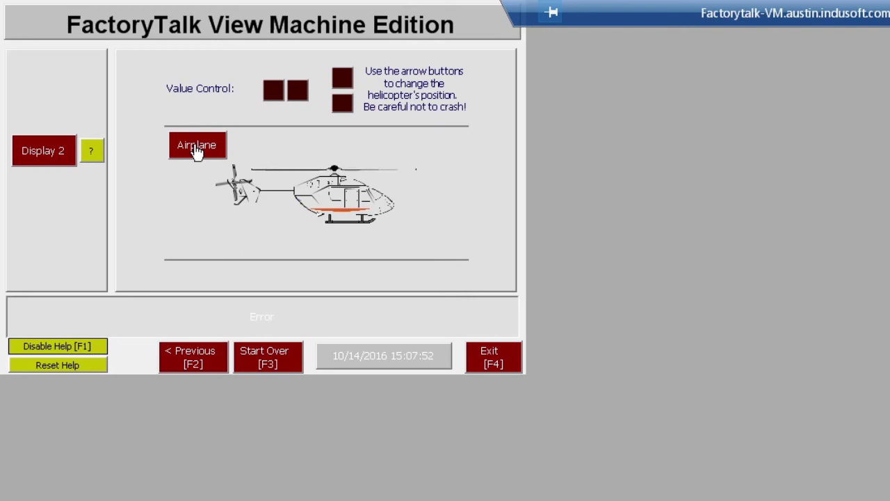
pyautogui.click(197, 152)
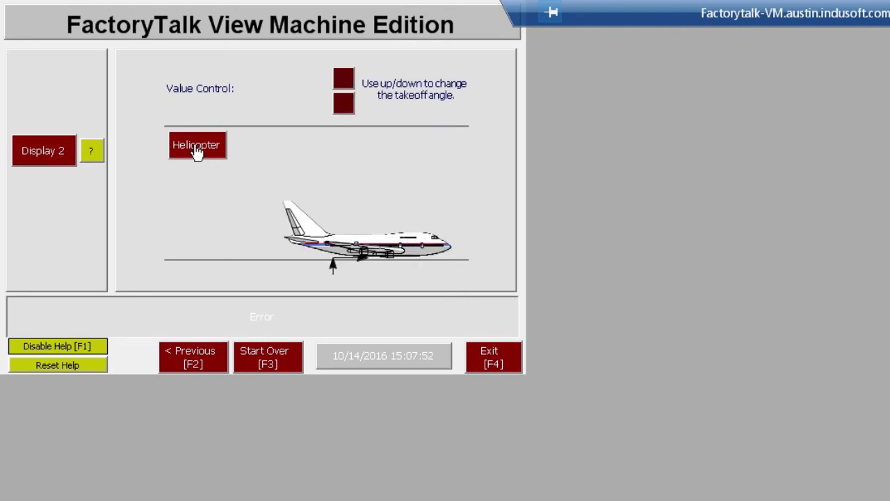
pyautogui.click(44, 157)
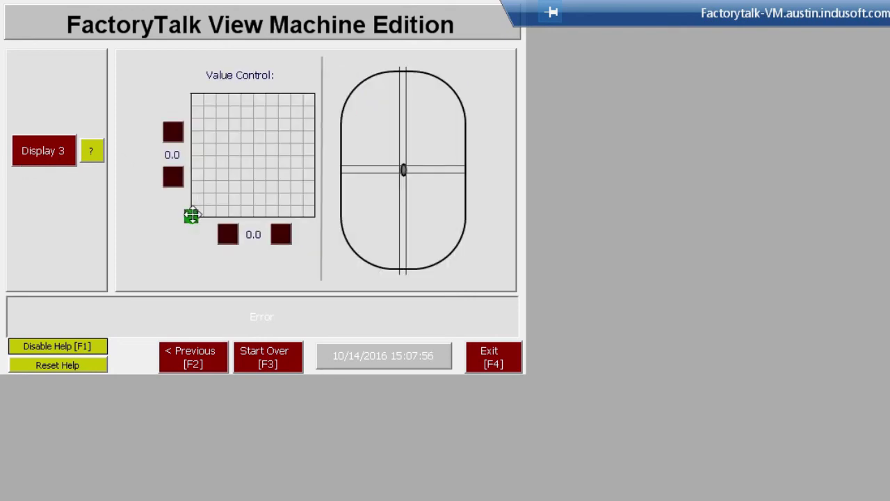
pyautogui.moveTo(265, 133)
pyautogui.mouseDown()
pyautogui.moveTo(272, 111)
pyautogui.moveTo(296, 127)
pyautogui.moveTo(300, 156)
pyautogui.moveTo(284, 161)
pyautogui.moveTo(279, 135)
pyautogui.moveTo(242, 119)
pyautogui.moveTo(215, 124)
pyautogui.moveTo(255, 112)
pyautogui.moveTo(274, 160)
pyautogui.moveTo(246, 149)
pyautogui.moveTo(271, 121)
pyautogui.mouseUp()
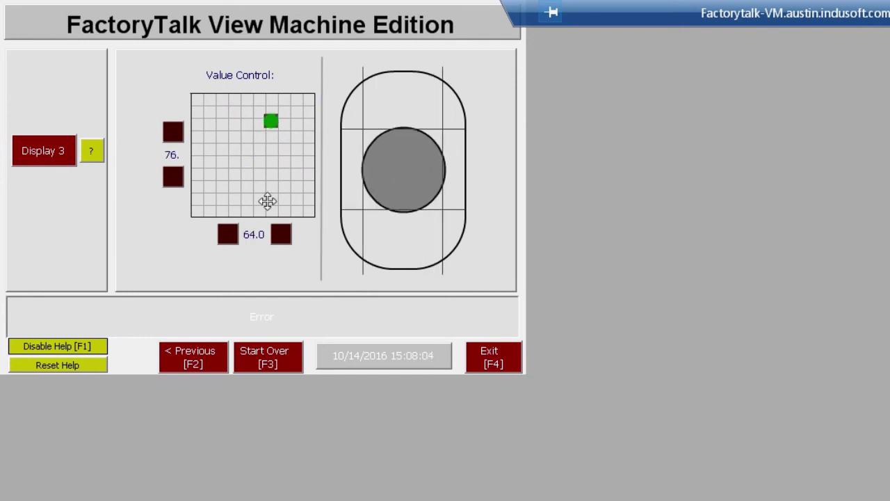
pyautogui.click(265, 359)
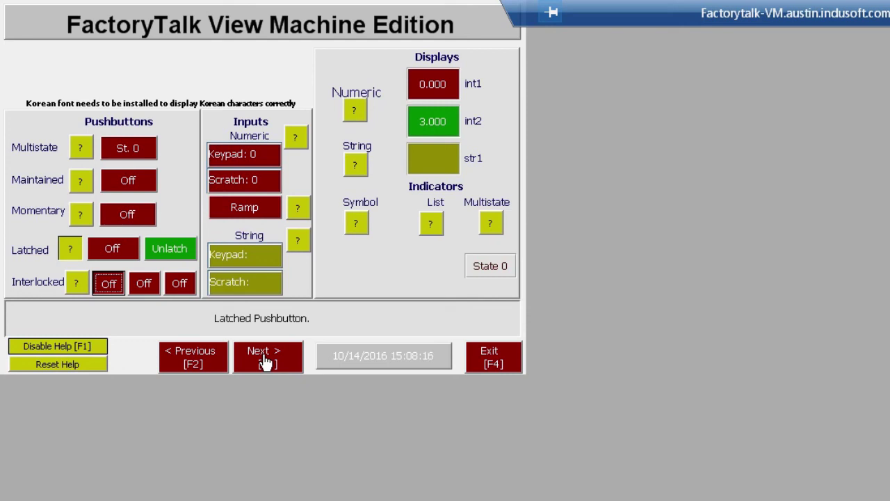
pyautogui.hotkey('alt', 'Tab')
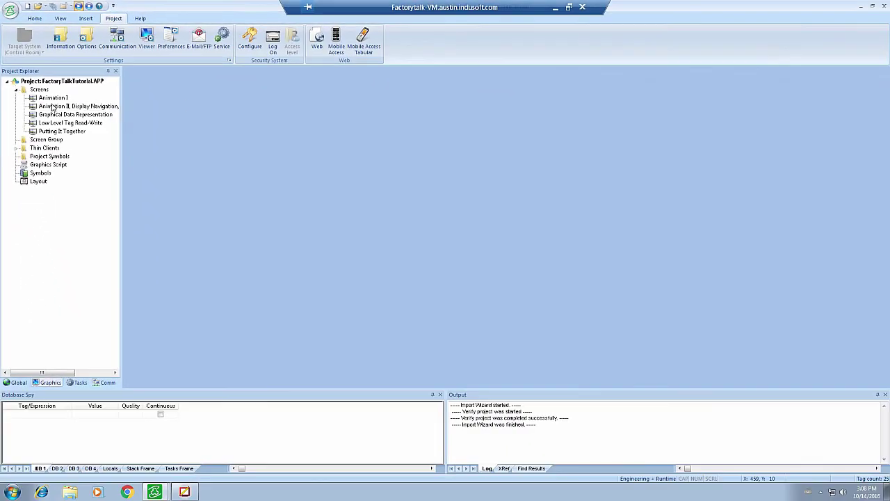
# Step: Open Animation I and inspect the slider group's Visibility/Position properties, then switch windows
pyautogui.doubleClick(51, 100)
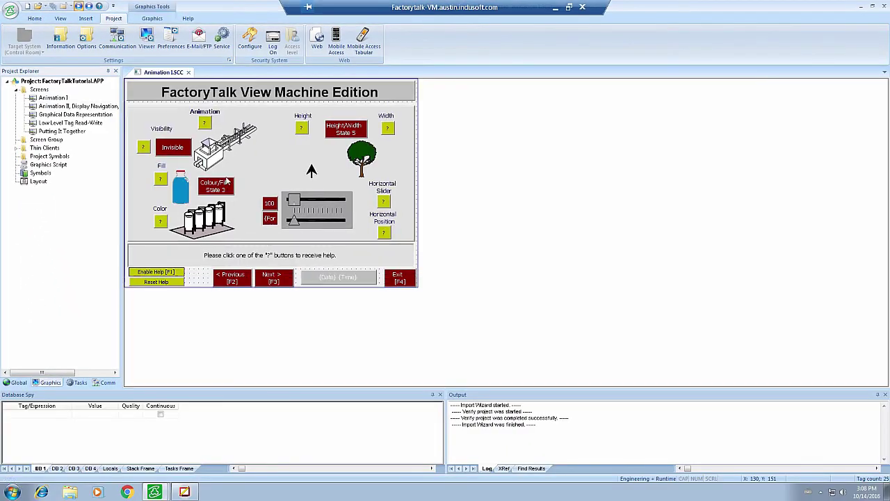
pyautogui.doubleClick(296, 200)
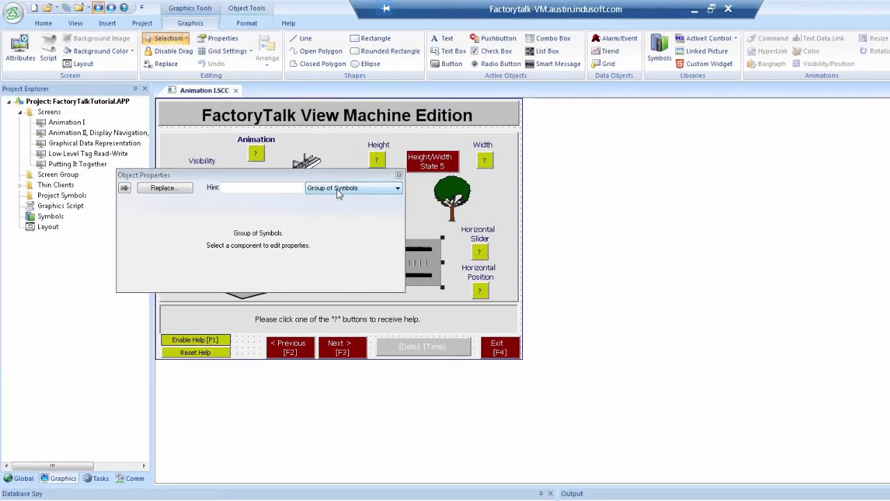
pyautogui.click(299, 165)
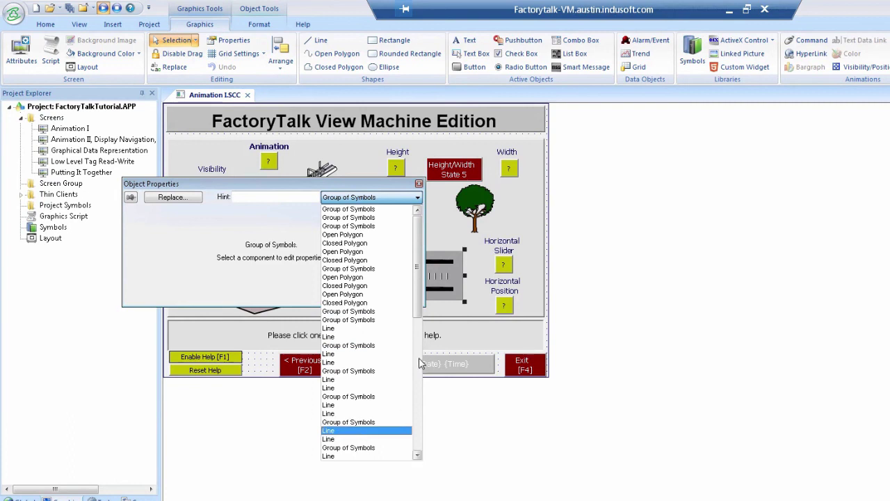
pyautogui.scroll(-10, 422, 362)
pyautogui.click(384, 362)
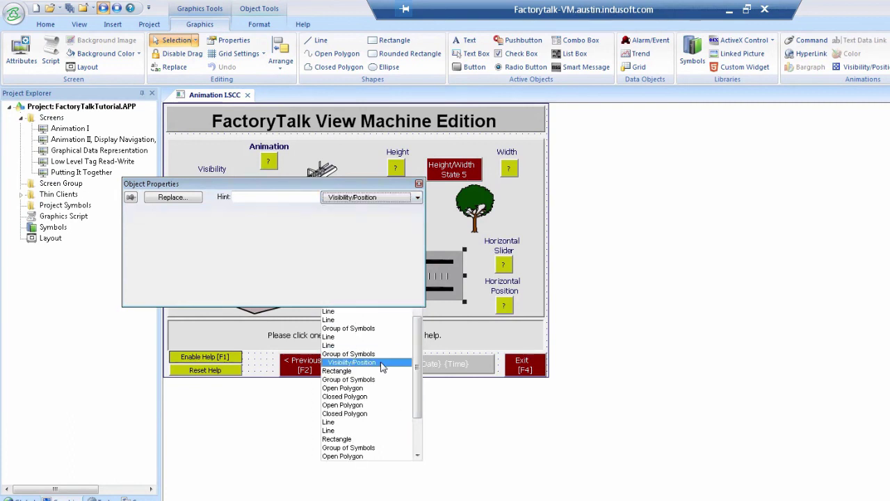
pyautogui.click(508, 339)
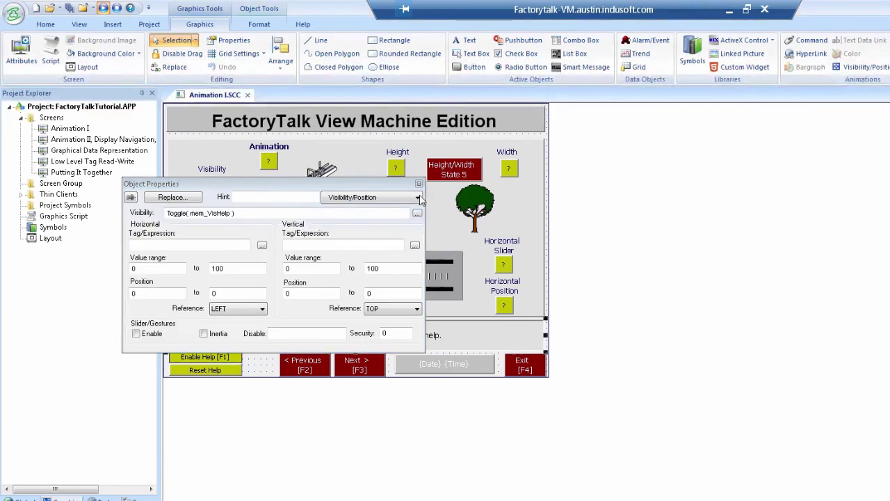
pyautogui.hotkey('alt', 'Tab')
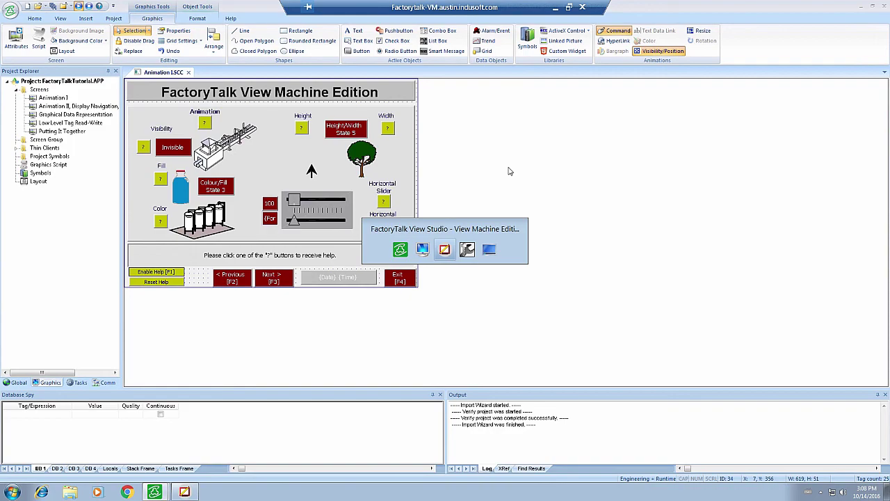
pyautogui.hotkey('alt', 'Tab')
# Step: Minimize the remote desktop session to show the 'Tutorial – show time!' Demonstration slide
pyautogui.click(556, 7)
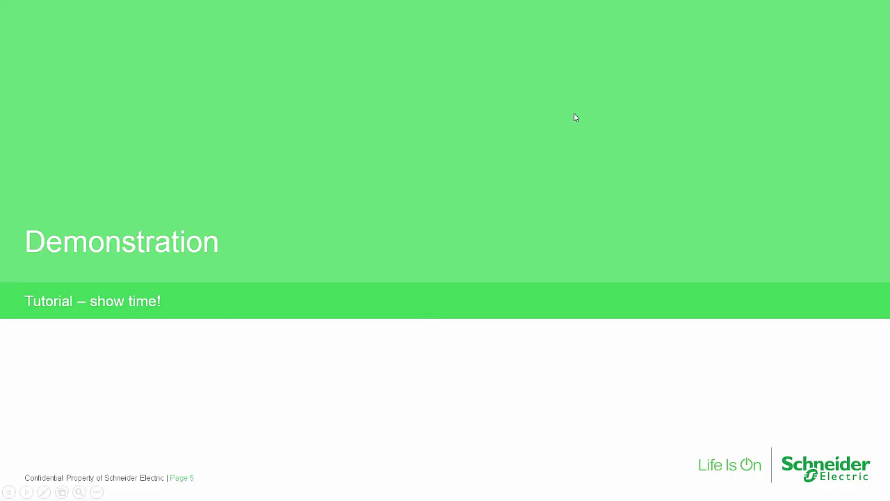